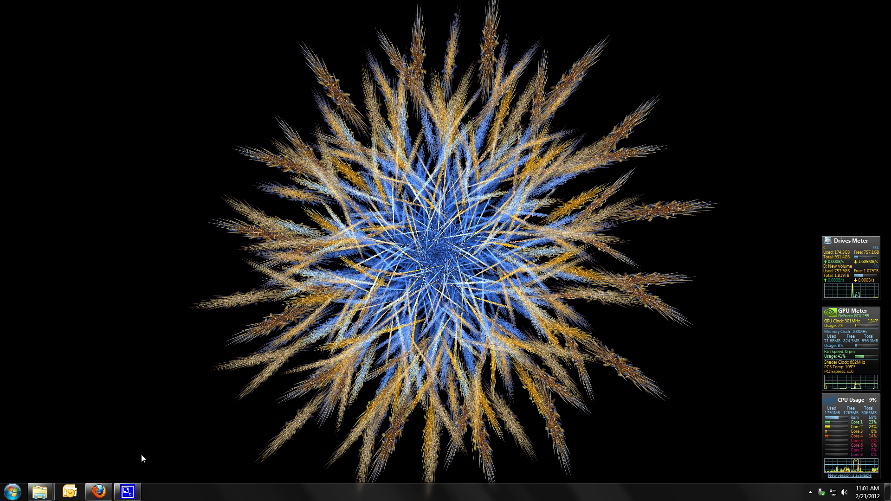
# Restore the Firefox window showing Samsung's 46" Class 670 Series 1080p LCD HDTV page
pyautogui.click(99, 492)
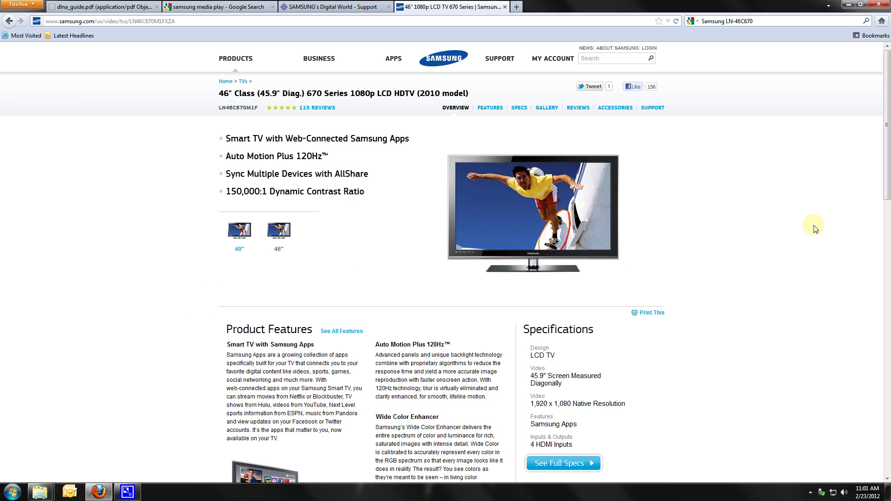
# Minimize Firefox so the desktop with its drive, GPU and CPU meter gadgets shows
pyautogui.click(850, 5)
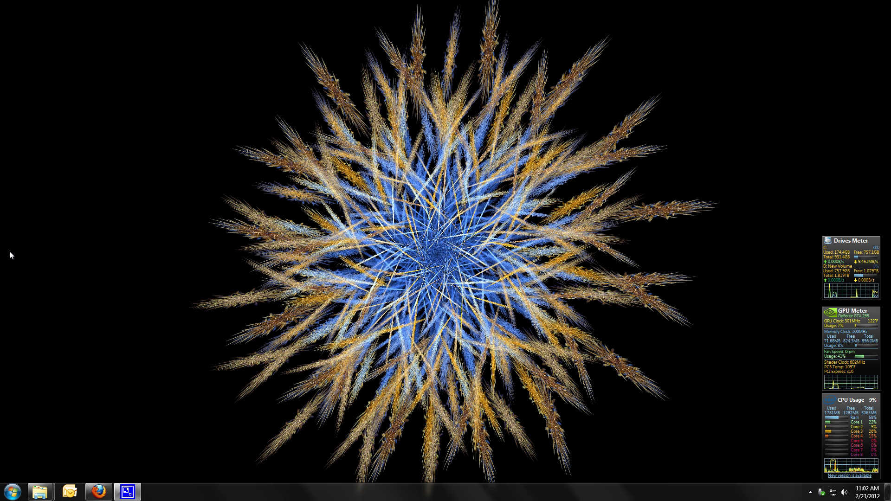
# Unhide the desktop's Tutorial, Work, Video, adobe, Play and Junk icon groups
pyautogui.doubleClick(154, 186)
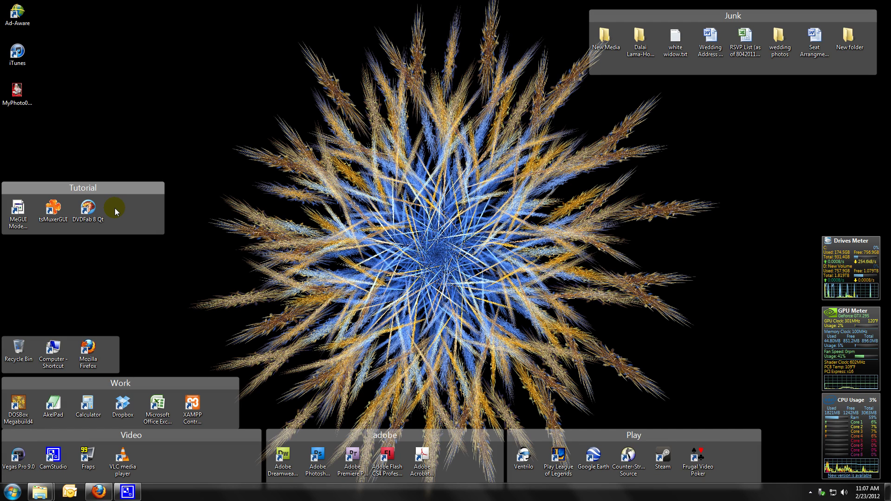
# Launch DVDFab 8 Qt from the Tutorial group, opening in Blu-ray Ripper M2TS mode
pyautogui.click(93, 210)
pyautogui.doubleClick(92, 207)
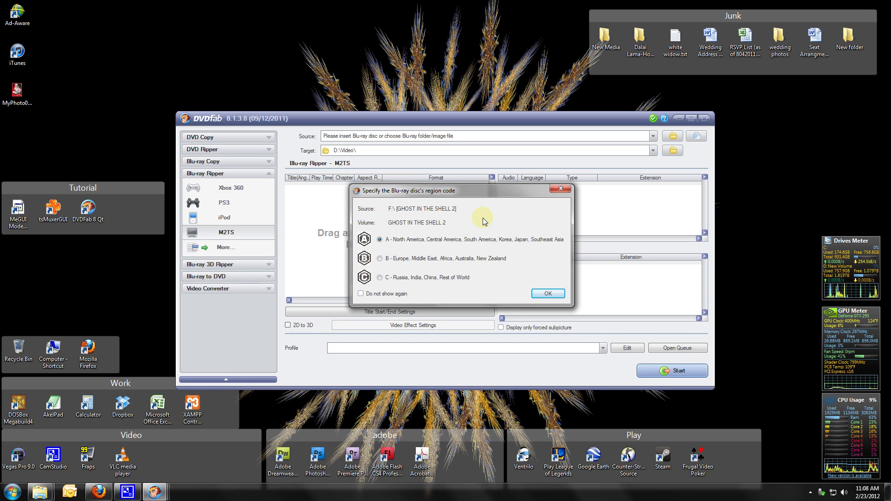
# Confirm region A for the disc and tick the 1:23:07 main title 0
pyautogui.click(548, 294)
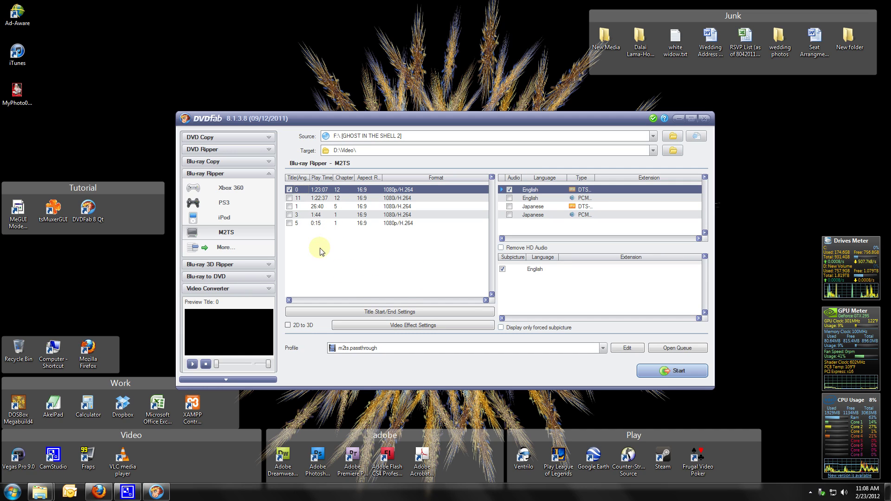
pyautogui.click(315, 200)
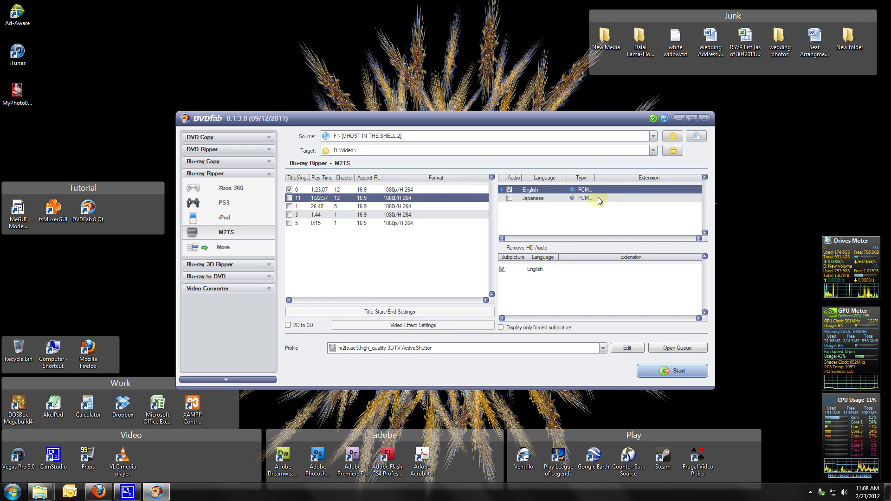
pyautogui.click(291, 190)
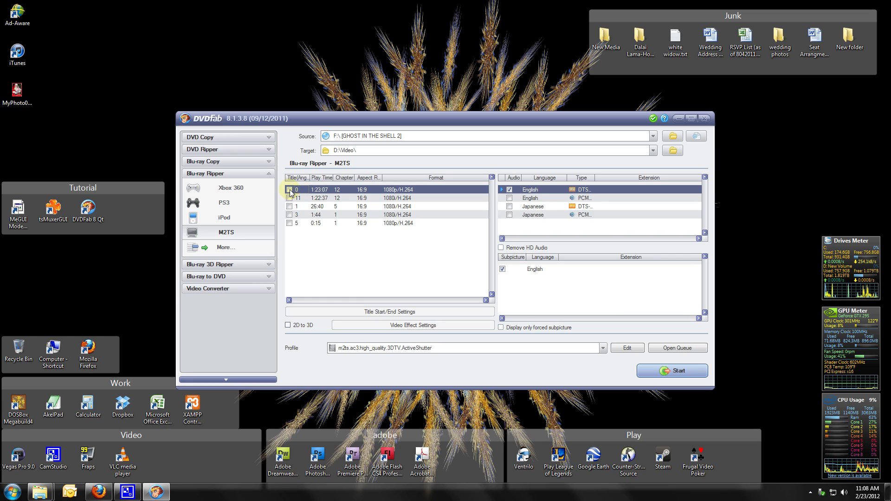
pyautogui.click(289, 190)
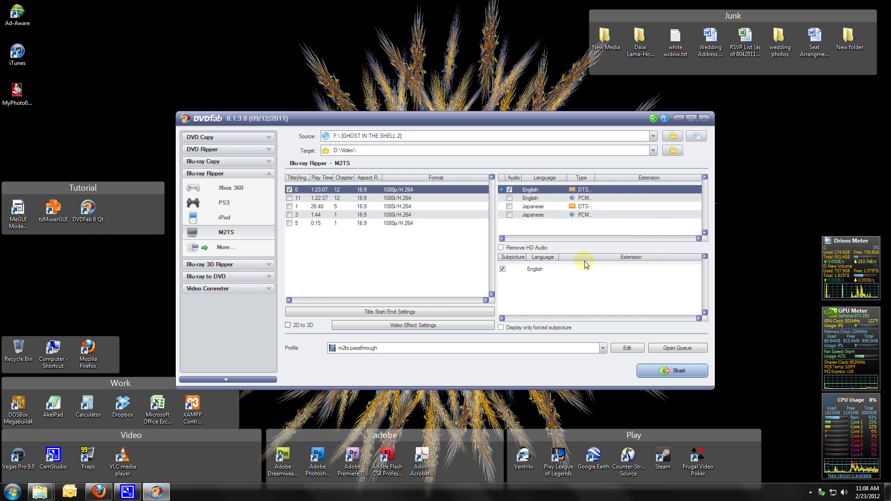
# Widen the audio Type column to confirm DTS-HD and include the English subtitle track
pyautogui.moveTo(595, 178); pyautogui.dragTo(653, 177)
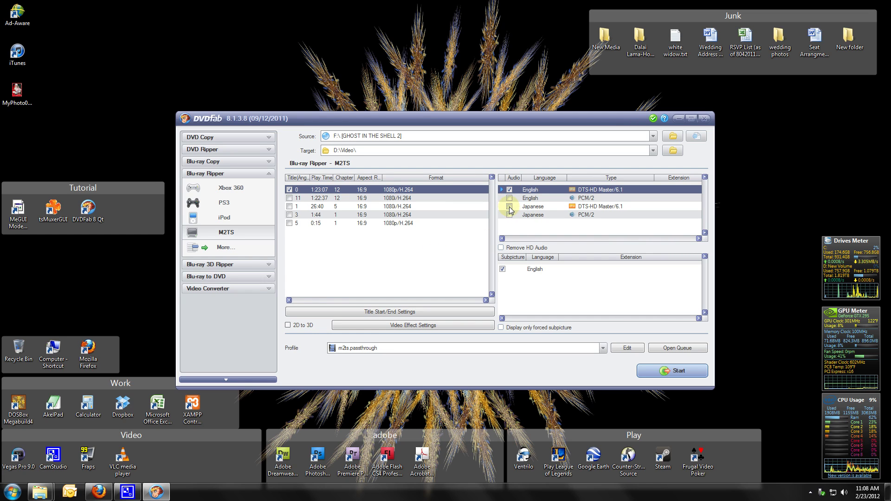
pyautogui.click(503, 270)
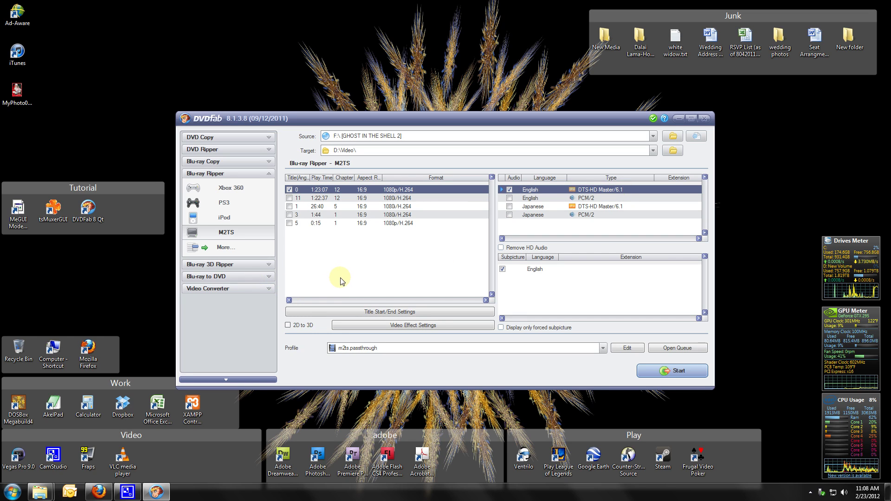
pyautogui.click(503, 269)
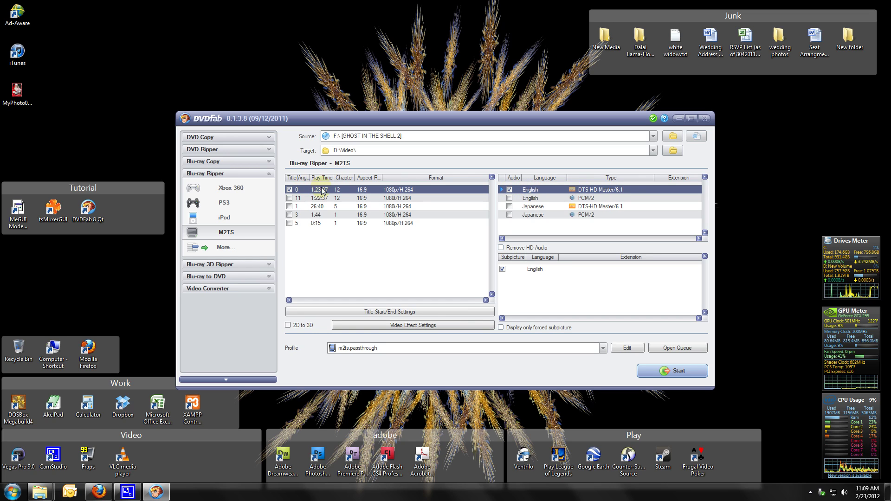
pyautogui.click(455, 325)
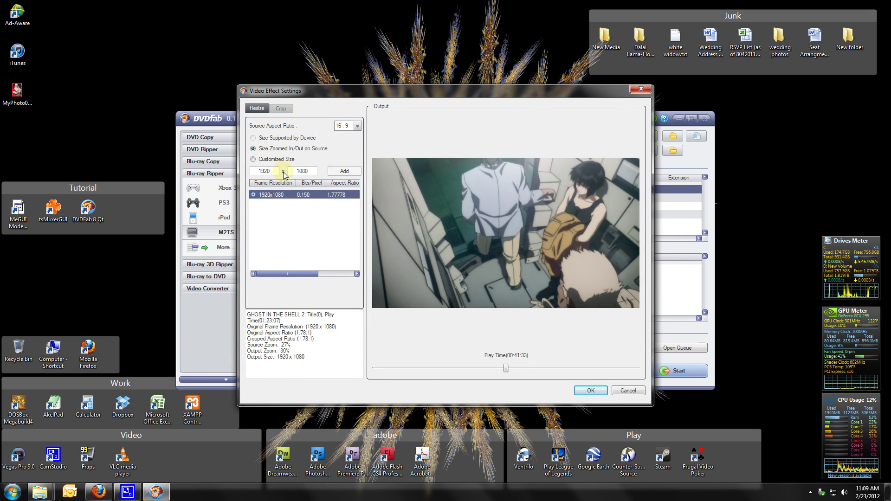
pyautogui.click(280, 108)
pyautogui.click(266, 109)
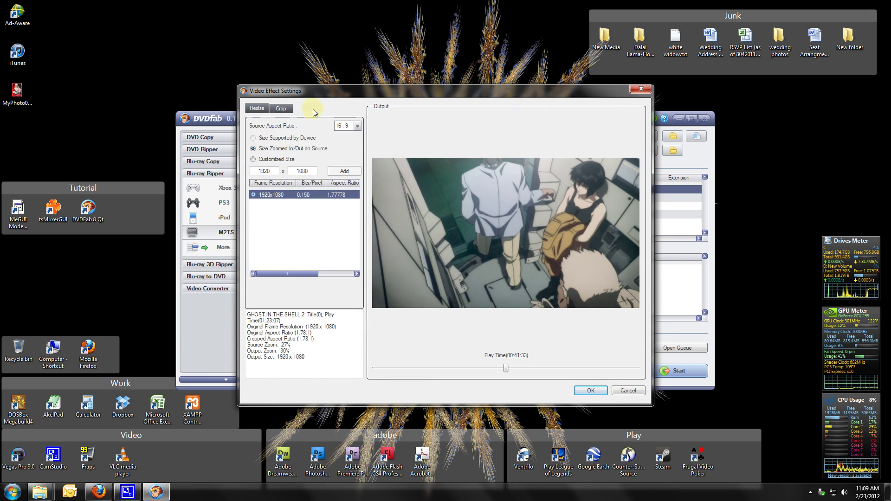
pyautogui.click(590, 391)
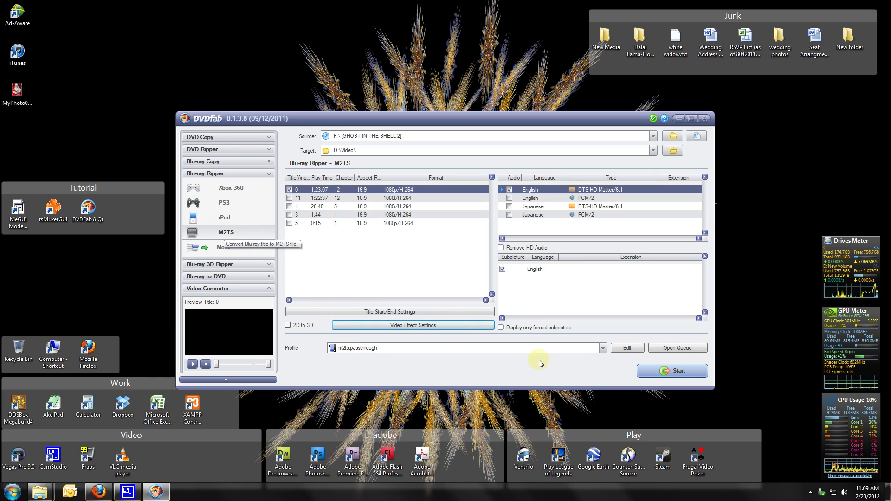
pyautogui.click(603, 348)
pyautogui.click(603, 348)
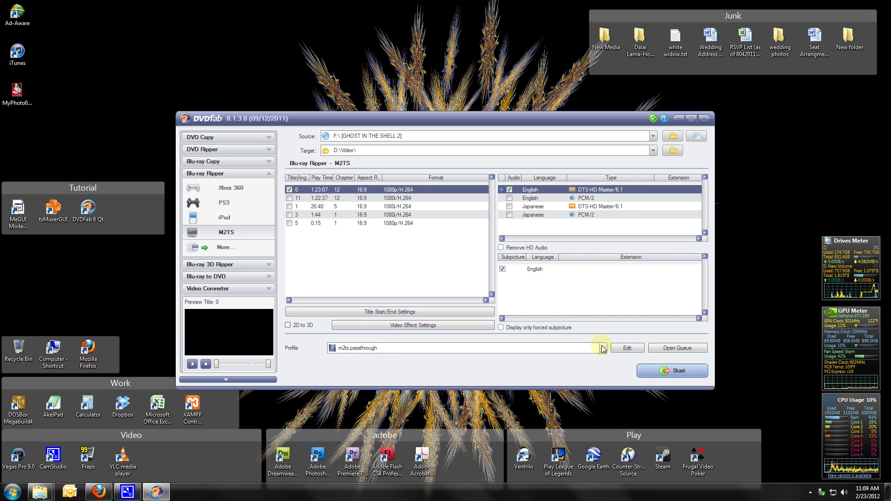
pyautogui.click(625, 349)
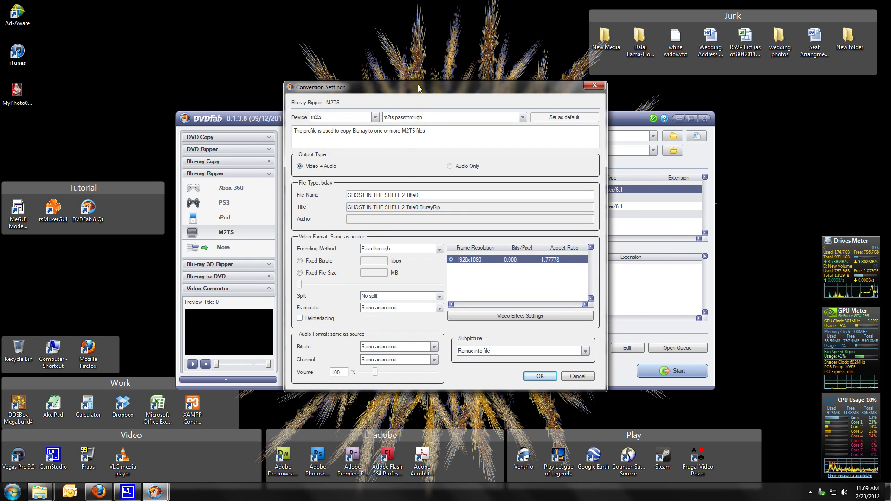
pyautogui.moveTo(418, 85); pyautogui.dragTo(589, 98)
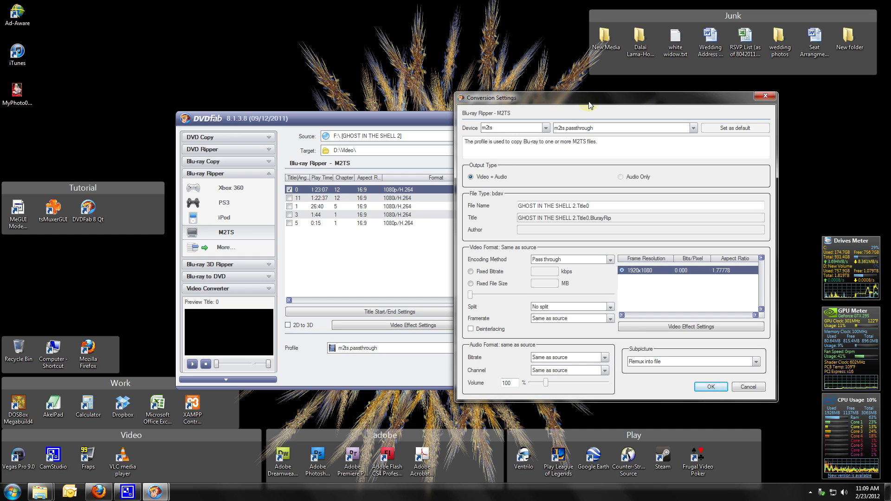
pyautogui.moveTo(584, 103); pyautogui.dragTo(576, 108)
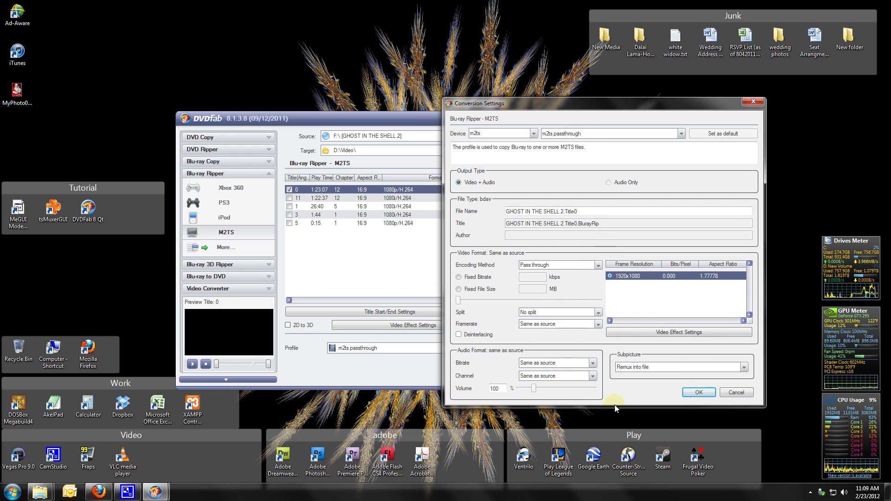
# Rip title 0 to M2TS in D:\Video\, glancing at the Preview tab before returning to Info
pyautogui.click(692, 392)
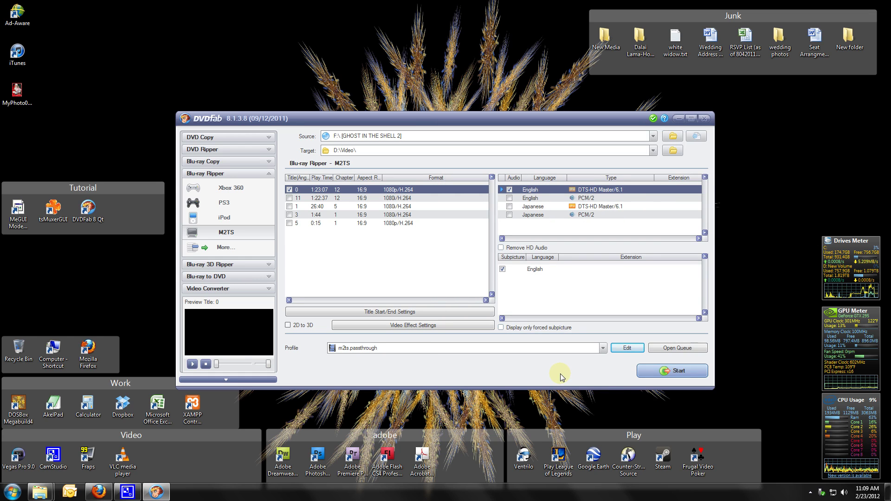
pyautogui.click(670, 373)
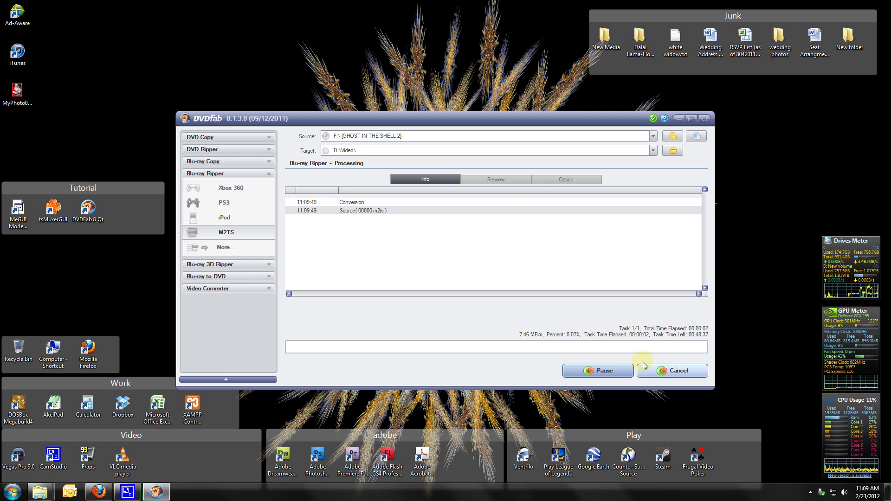
pyautogui.click(497, 181)
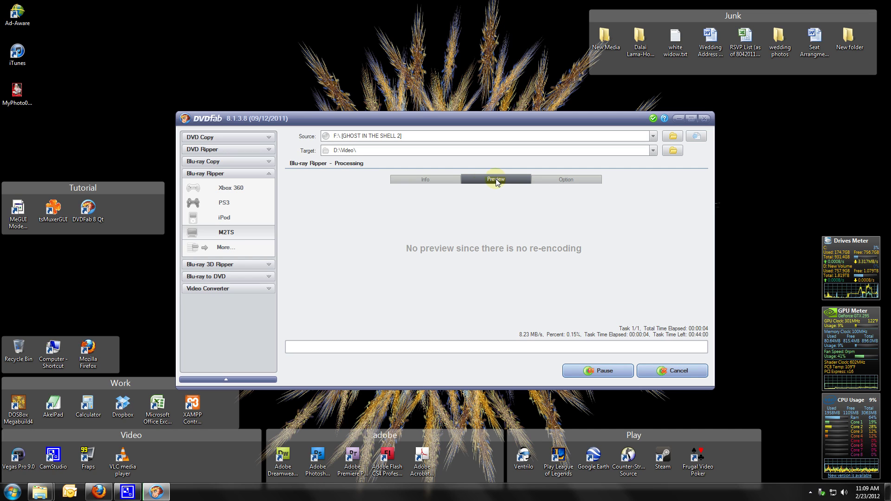
pyautogui.click(436, 180)
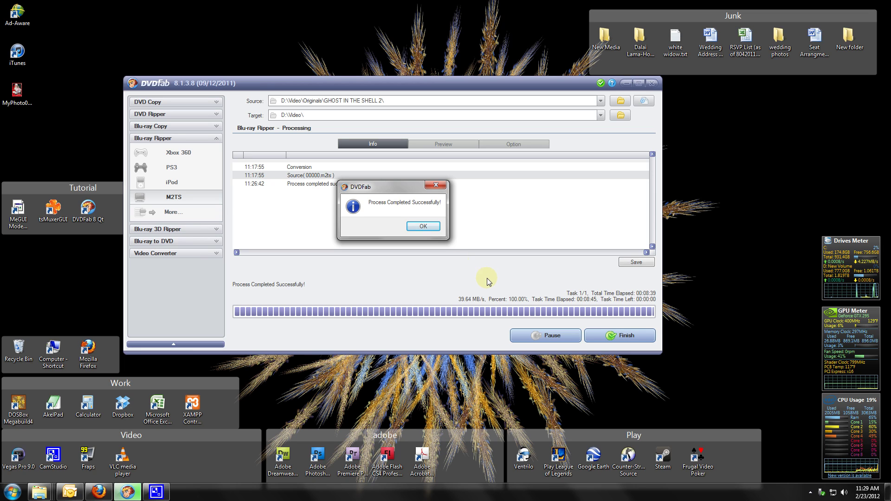
# Dismiss DVDFab's completion message and close the program
pyautogui.click(423, 227)
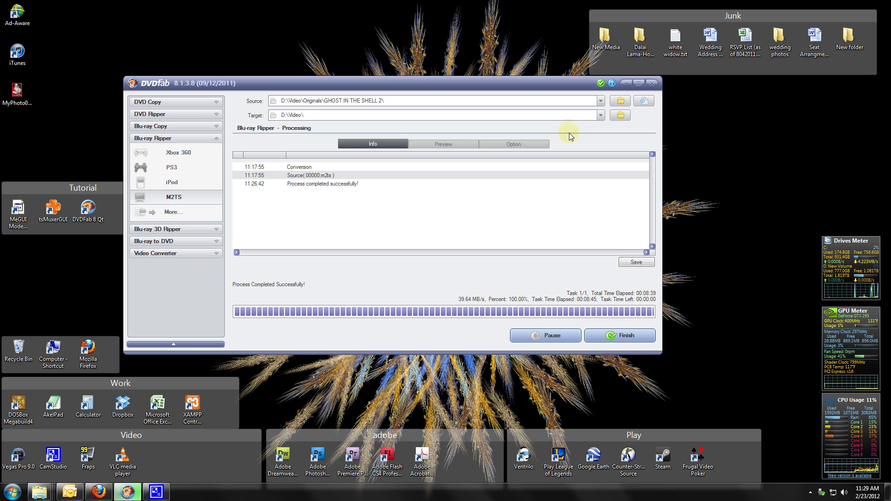
pyautogui.click(653, 84)
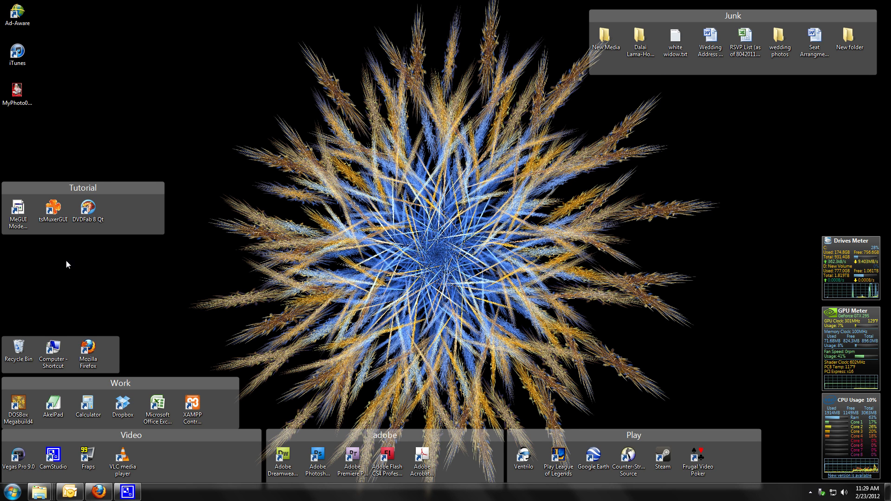
pyautogui.click(19, 208)
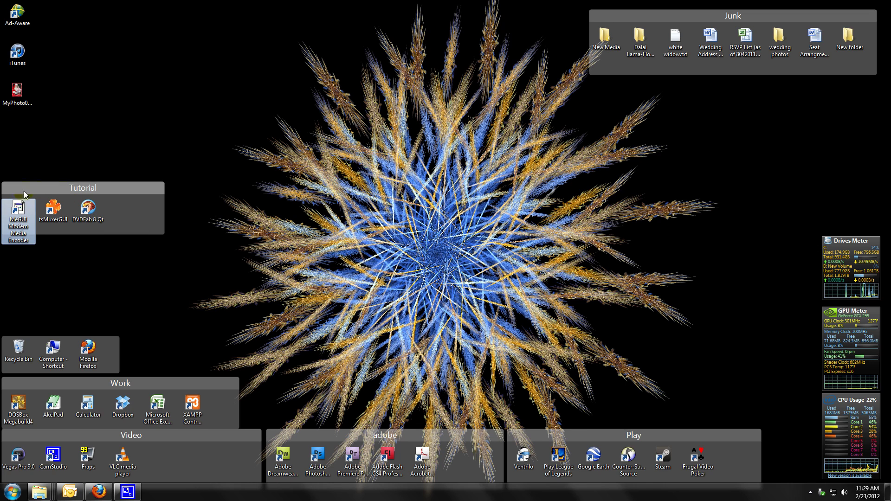
# Launch tsMuxeR GUI 1.10.6 and move its window to the centre of the screen
pyautogui.doubleClick(53, 209)
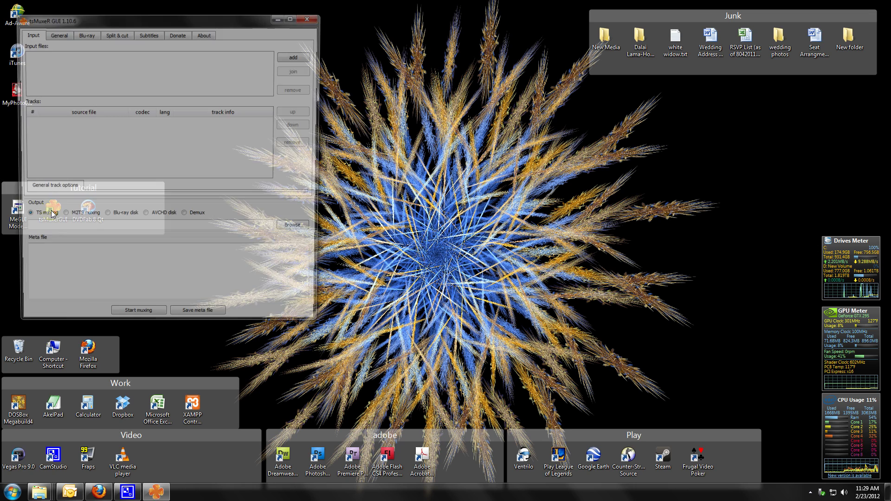
pyautogui.moveTo(189, 19); pyautogui.dragTo(411, 87)
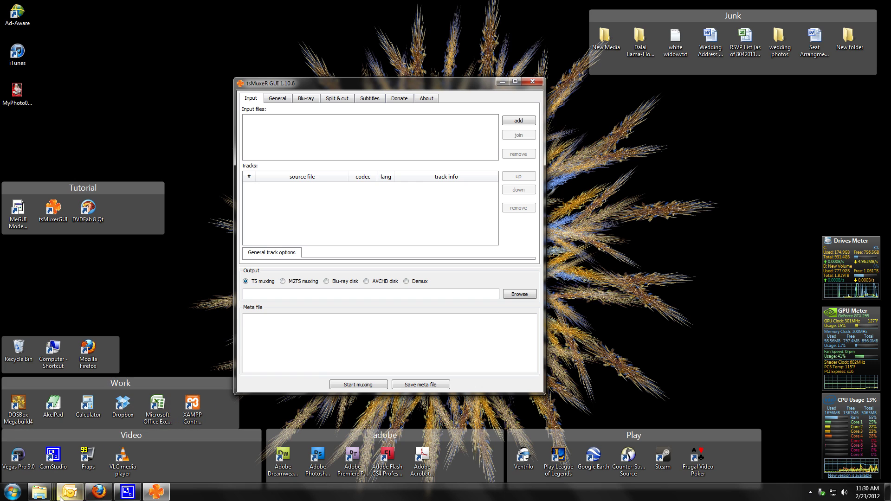
pyautogui.moveTo(33, 496)
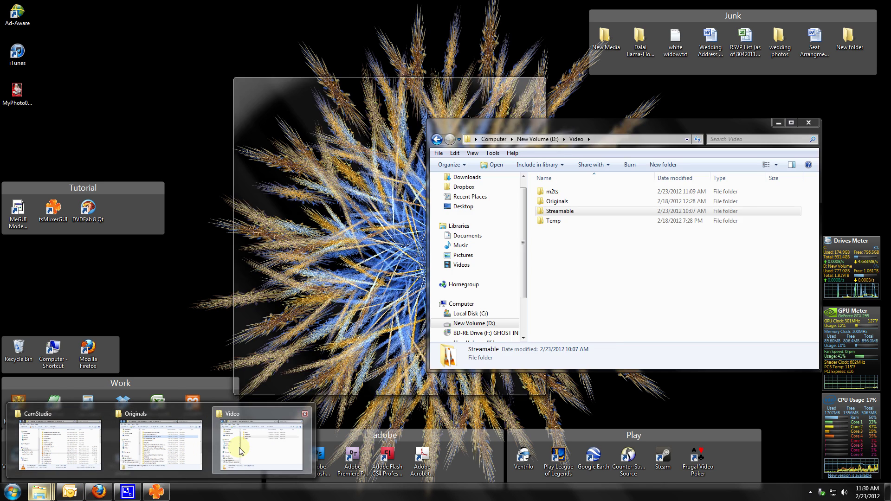
# Browse to D:\Video\m2ts\GHOST IN THE SHELL 2 and select the 16.5 GB Title0.m2ts file
pyautogui.click(235, 451)
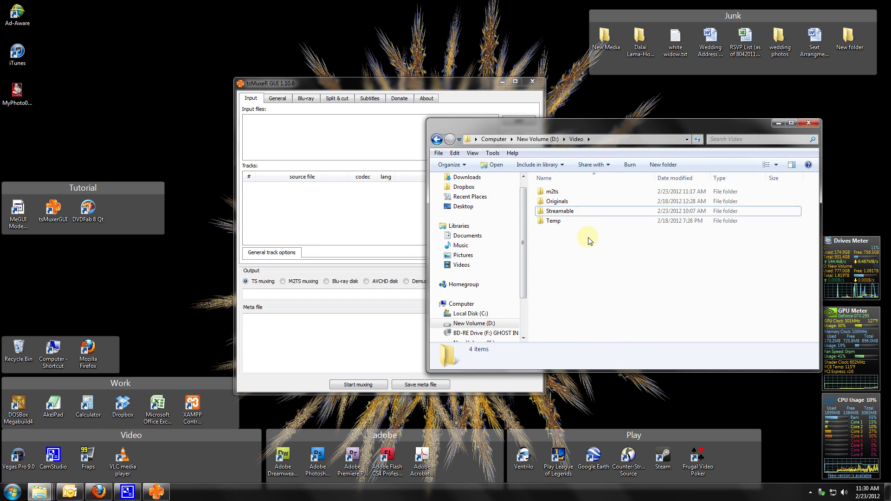
pyautogui.doubleClick(554, 192)
pyautogui.moveTo(601, 125); pyautogui.dragTo(664, 168)
pyautogui.doubleClick(626, 232)
pyautogui.click(626, 249)
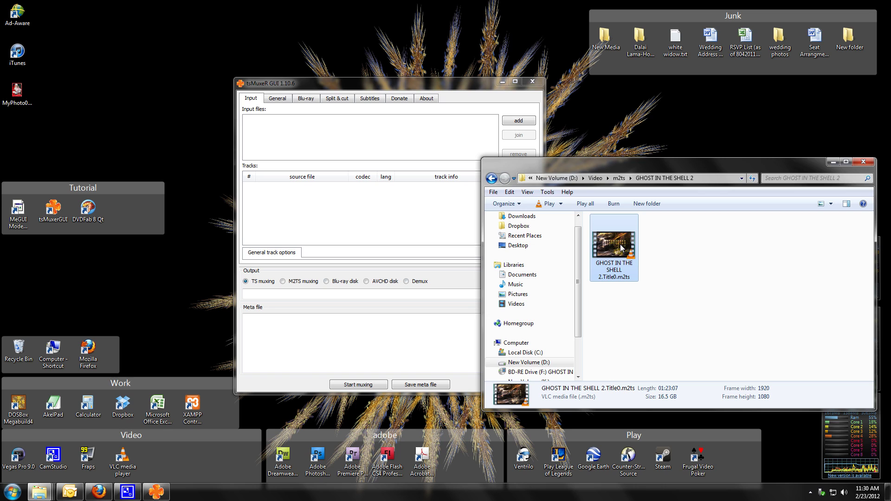
# Add GHOST IN THE SHELL 2.Title0.m2ts as input and uncheck its H.264 and PGS tracks, keeping DTS-HD audio
pyautogui.moveTo(622, 248); pyautogui.dragTo(321, 128)
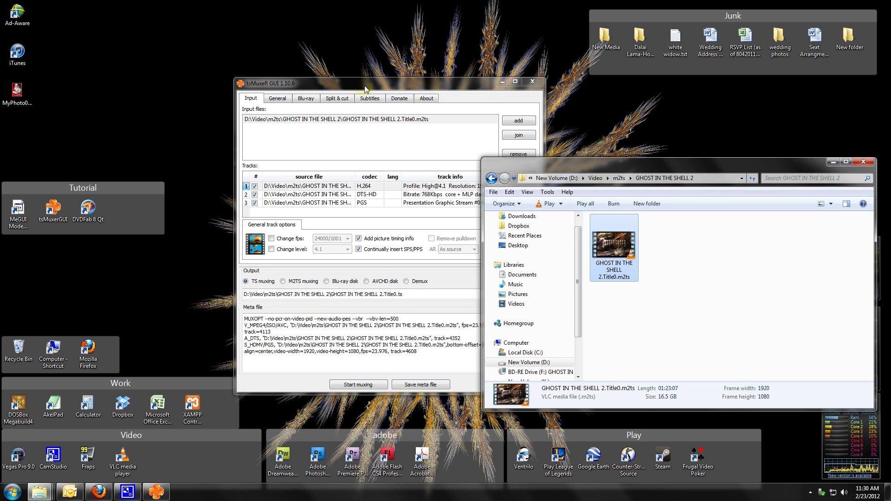
pyautogui.moveTo(365, 88); pyautogui.dragTo(282, 87)
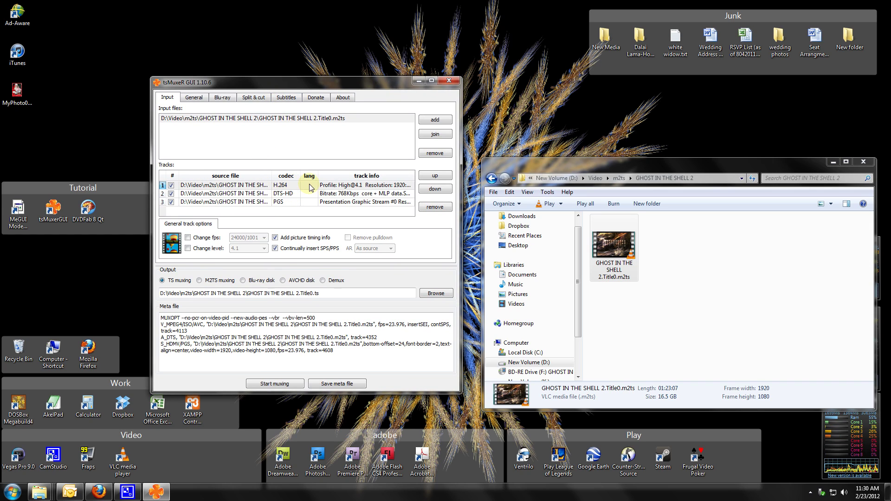
pyautogui.click(171, 185)
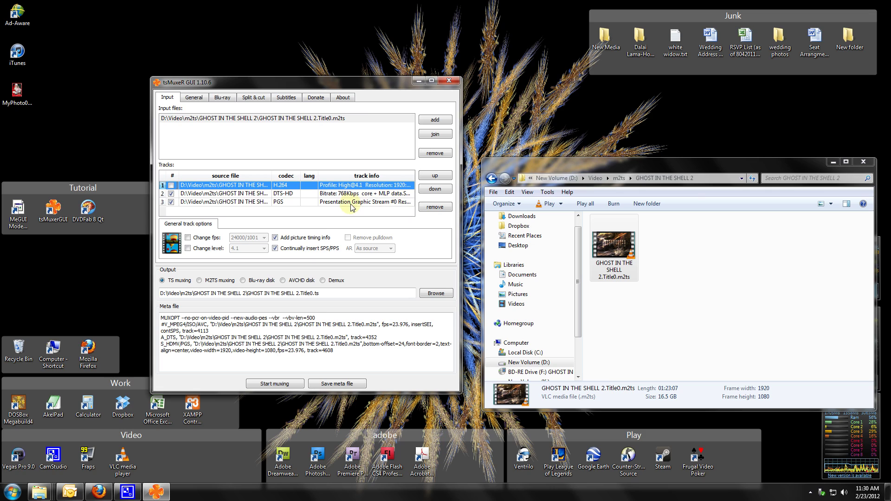
pyautogui.click(171, 202)
pyautogui.click(295, 193)
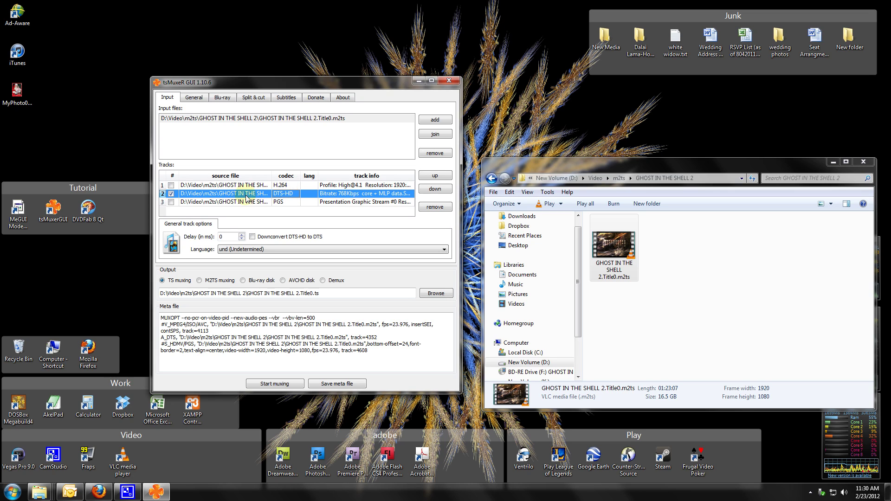
# Enable DTS-HD to DTS down-conversion, choose Demux output, and extract track 4352 as DTS
pyautogui.click(252, 237)
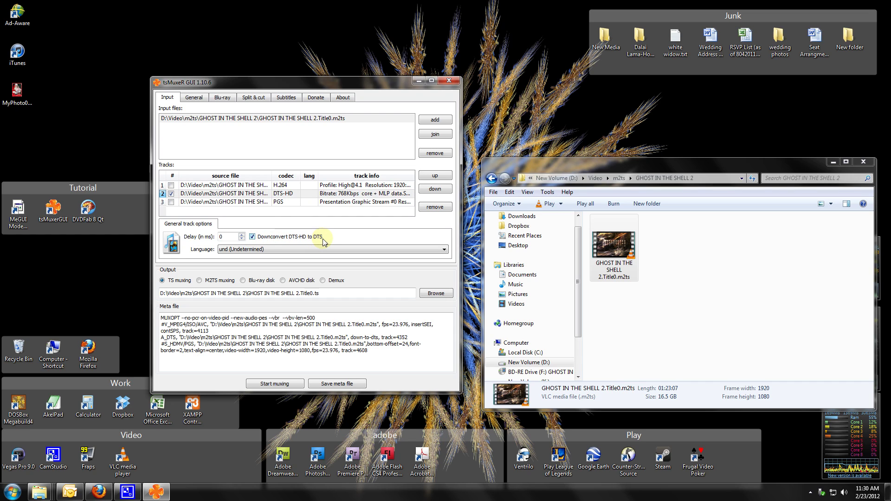
pyautogui.click(322, 280)
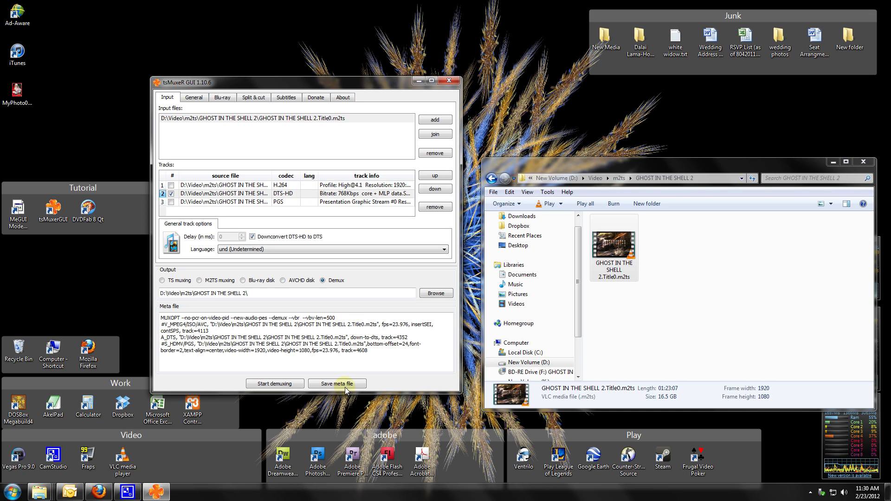
pyautogui.click(277, 385)
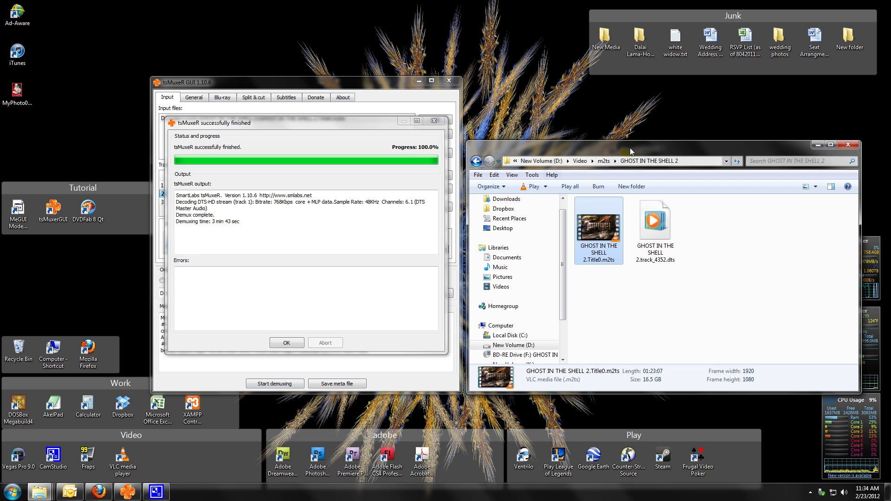
# Rearrange the folder and muxer windows and dismiss the successful demux report
pyautogui.moveTo(630, 148); pyautogui.dragTo(597, 59)
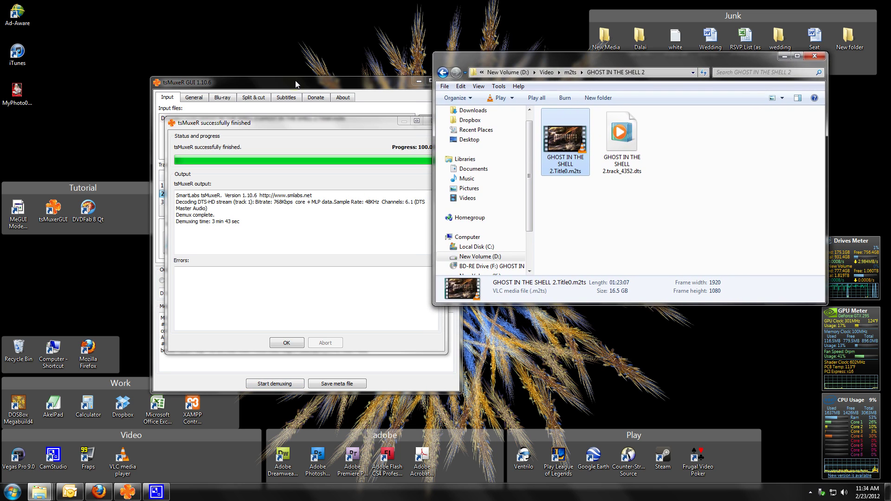
pyautogui.moveTo(295, 83); pyautogui.dragTo(187, 87)
pyautogui.moveTo(580, 58)
pyautogui.mouseDown()
pyautogui.moveTo(552, 54)
pyautogui.moveTo(570, 63)
pyautogui.mouseUp()
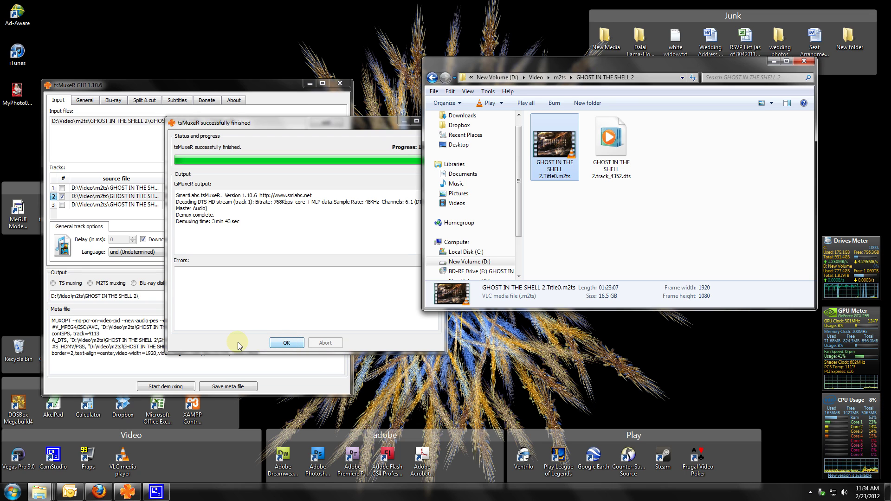
pyautogui.click(285, 344)
pyautogui.click(285, 344)
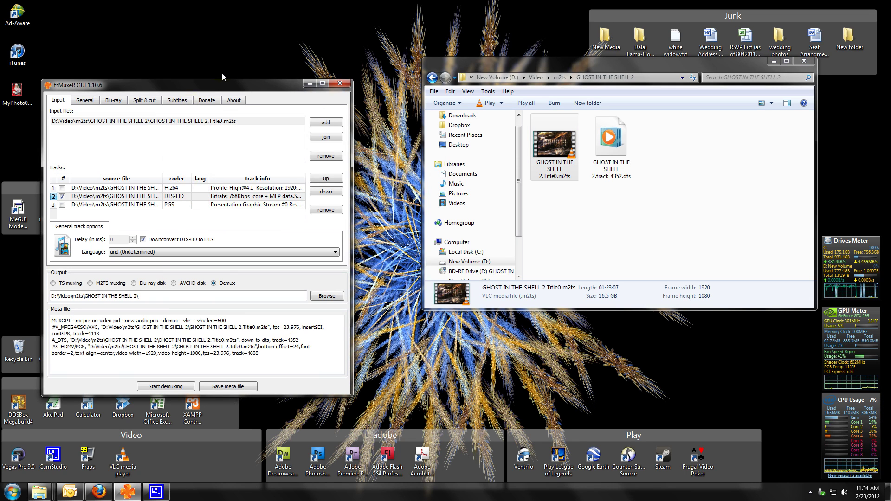
# Minimize tsMuxeR GUI and launch MeGUI from its Tutorial desktop shortcut
pyautogui.click(310, 84)
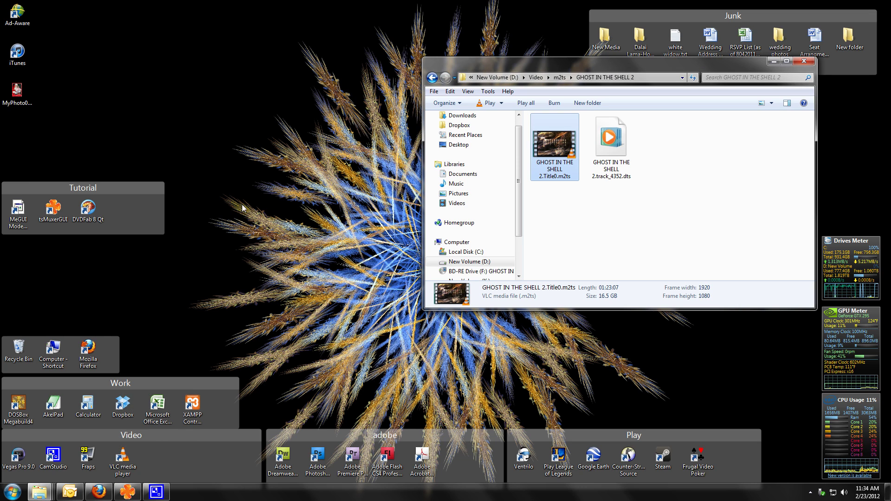
pyautogui.click(19, 208)
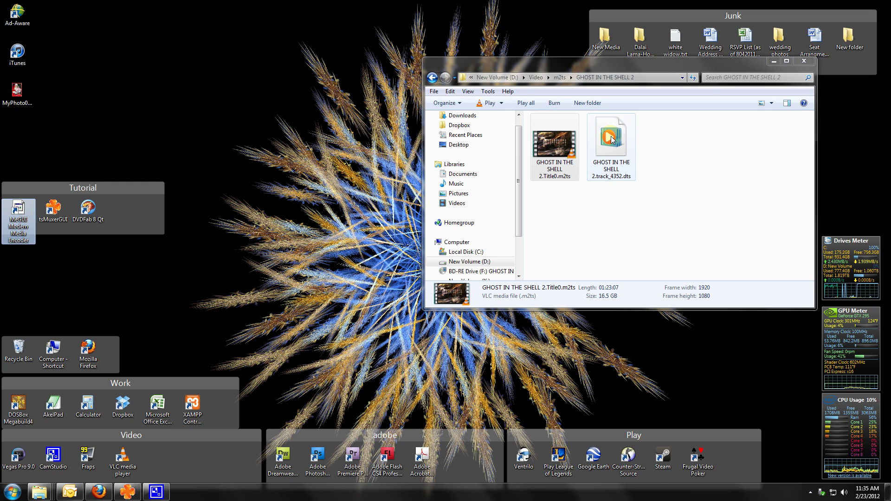
pyautogui.doubleClick(20, 206)
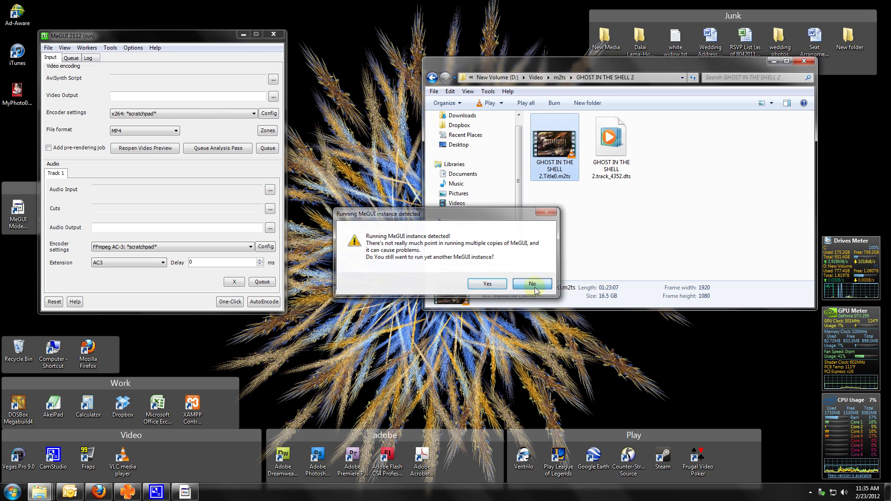
# Decline running another MeGUI instance and place MeGUI beside the folder window
pyautogui.click(531, 284)
pyautogui.moveTo(213, 36); pyautogui.dragTo(261, 54)
pyautogui.click(810, 492)
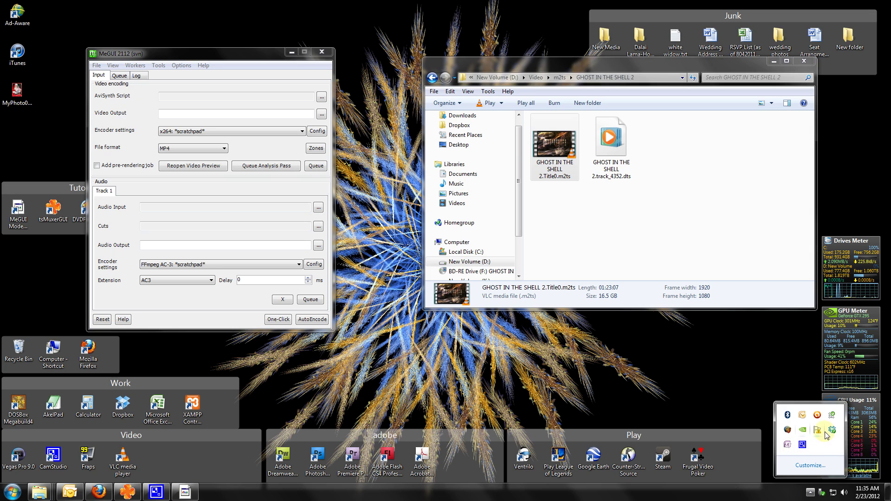
pyautogui.moveTo(180, 46); pyautogui.dragTo(256, 53)
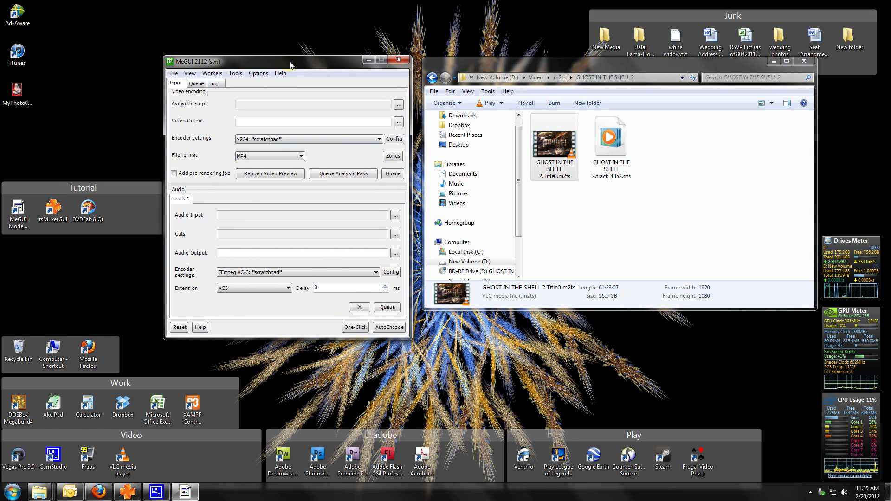
# Load GHOST IN THE SHELL 2.track_4352.dts as audio input, keeping the FFmpeg AC-3 encoder
pyautogui.click(610, 137)
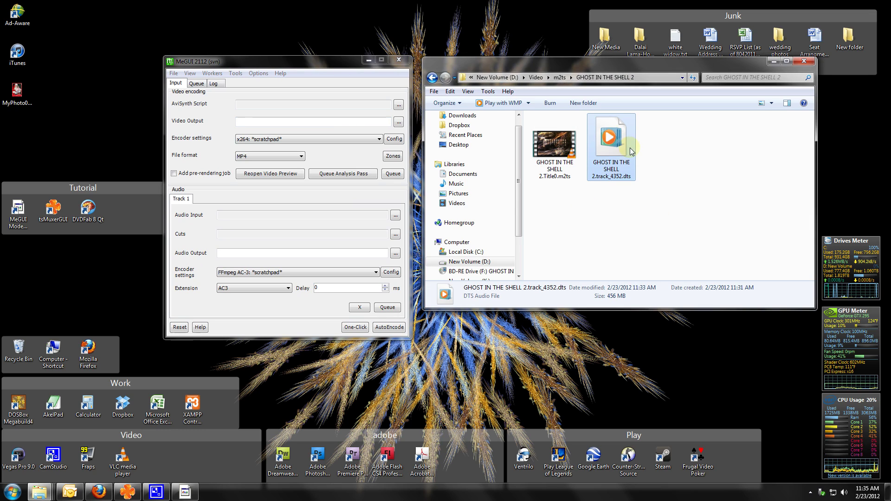
pyautogui.moveTo(611, 137); pyautogui.dragTo(313, 216)
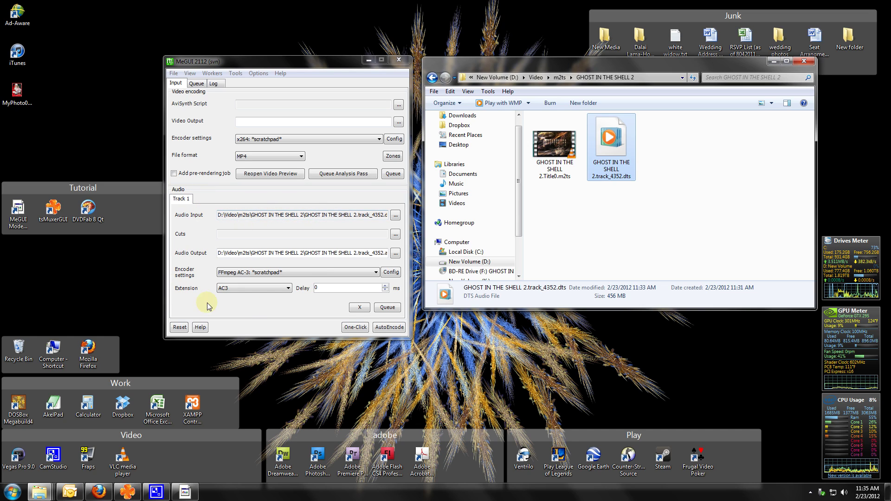
pyautogui.click(376, 275)
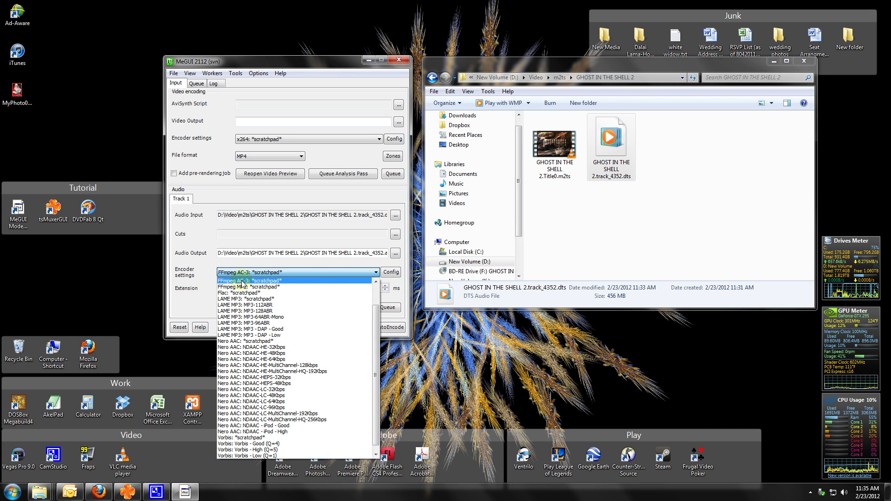
pyautogui.click(243, 281)
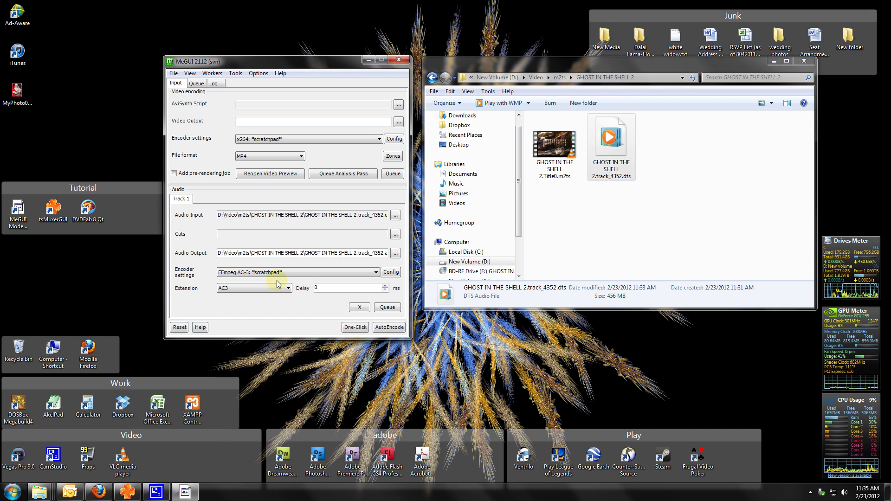
# Keep the FFmpeg AC-3 preset and accept its configuration with DirectShow as preferred decoder
pyautogui.click(376, 273)
pyautogui.click(376, 273)
pyautogui.click(391, 273)
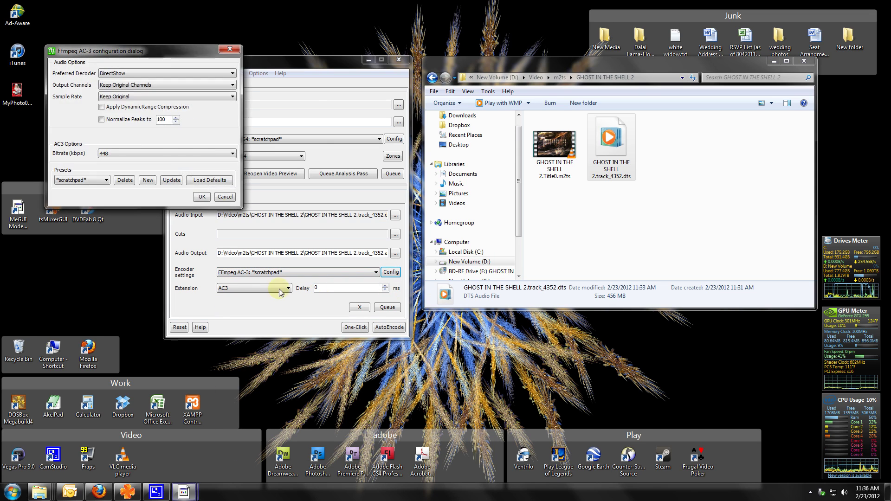
pyautogui.click(233, 73)
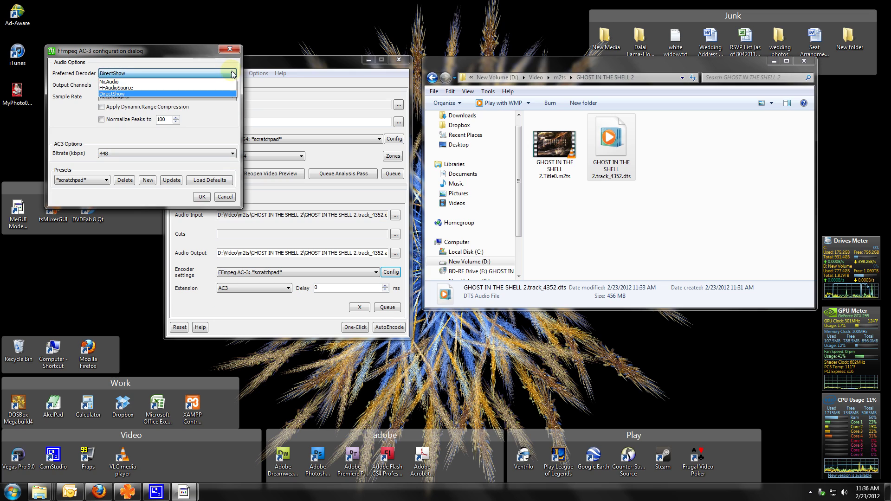
pyautogui.click(135, 94)
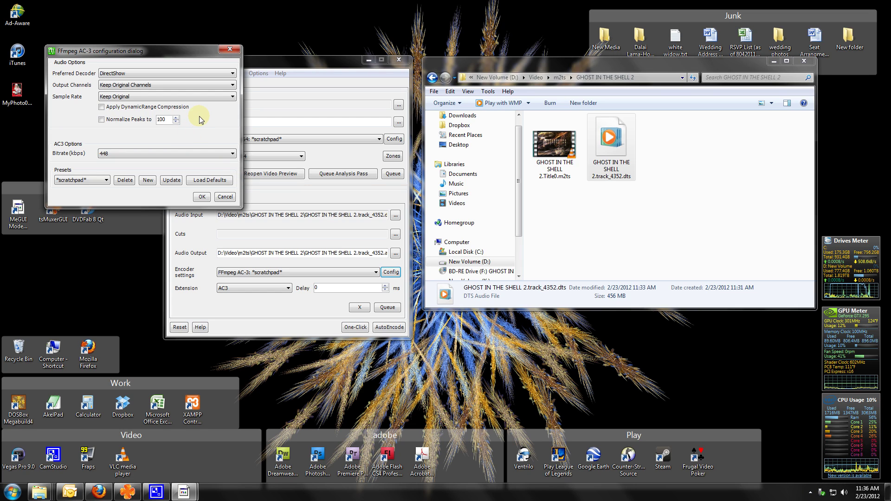
pyautogui.click(202, 197)
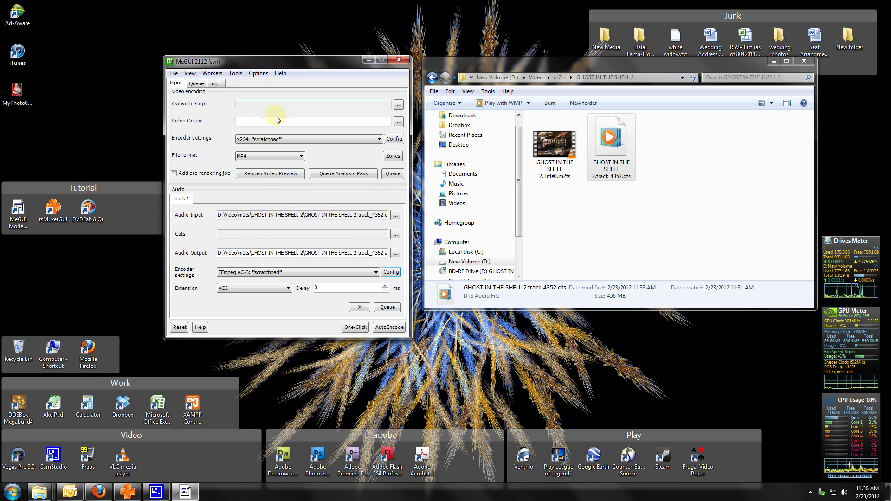
pyautogui.click(264, 223)
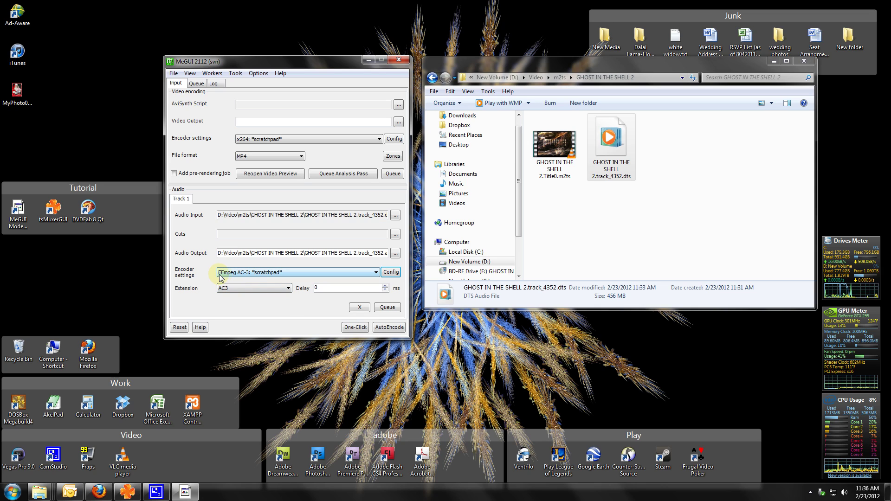
# Set the output extension to AC3 and reconfirm the 448 kbps AC-3 configuration
pyautogui.click(288, 289)
pyautogui.click(262, 296)
pyautogui.click(391, 272)
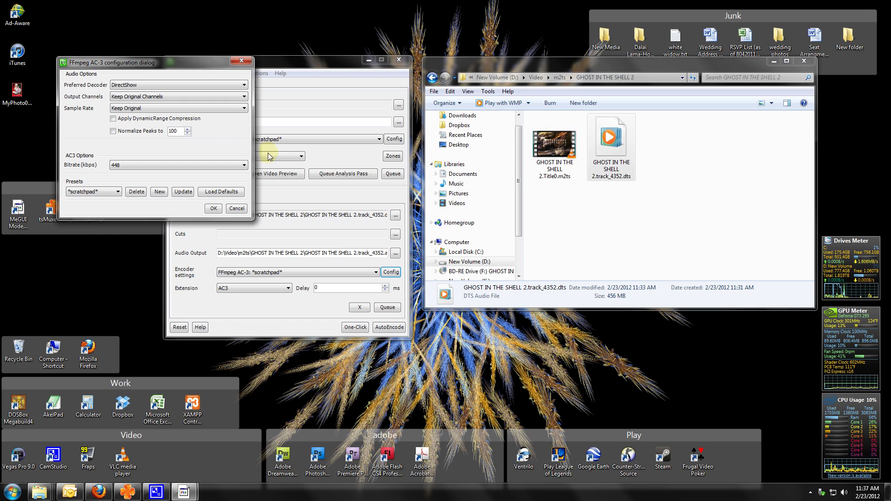
pyautogui.click(213, 210)
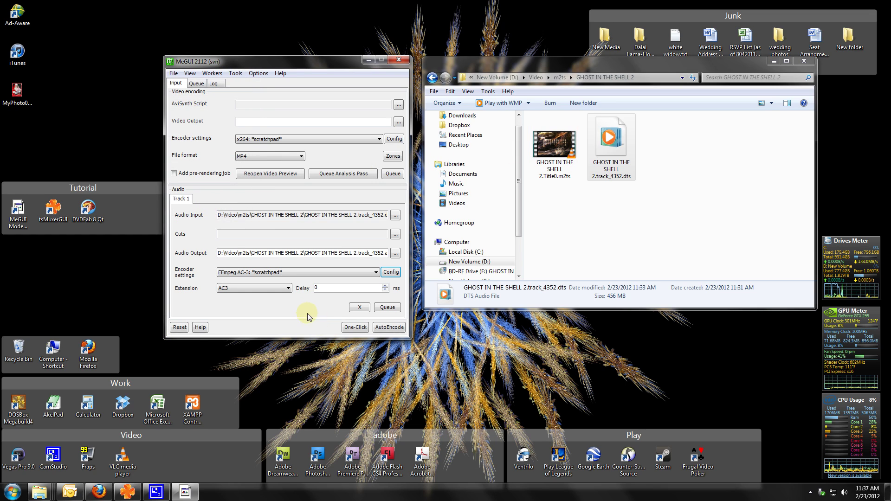
# Queue the AC-3 audio job, clear all old jobs including incomplete ones, and select job1
pyautogui.click(392, 309)
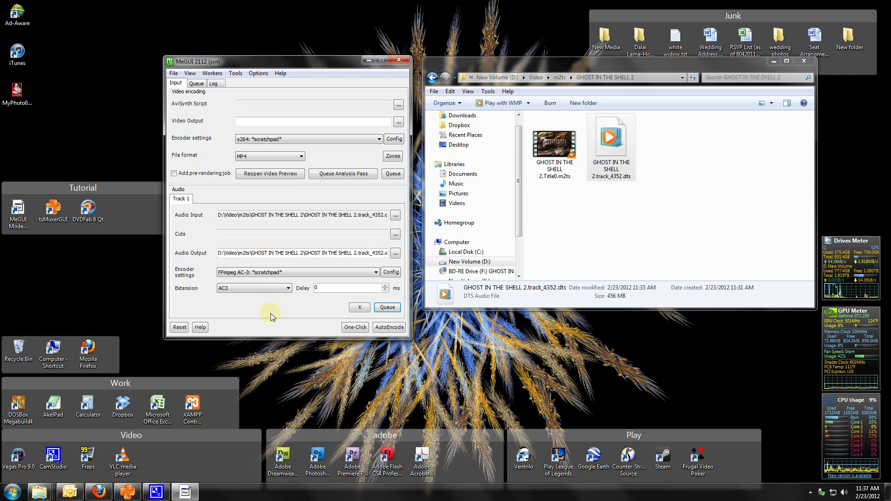
pyautogui.click(196, 83)
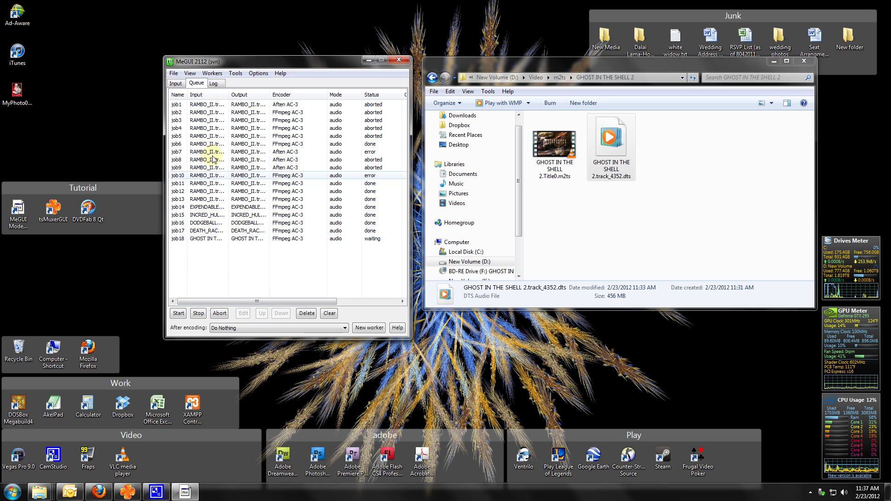
pyautogui.click(329, 313)
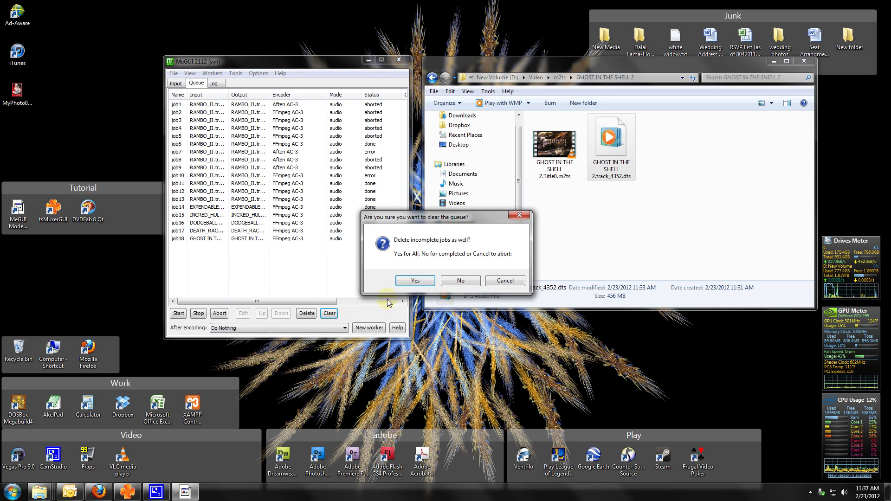
pyautogui.click(407, 281)
pyautogui.click(177, 84)
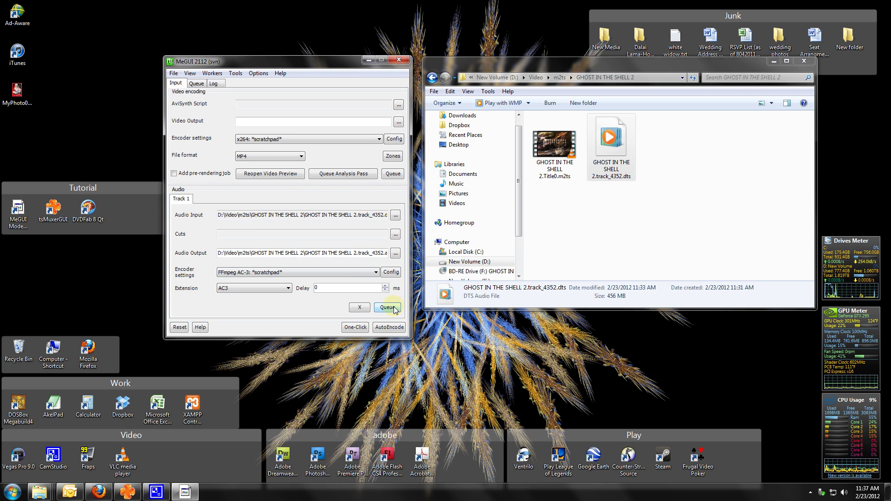
pyautogui.click(197, 83)
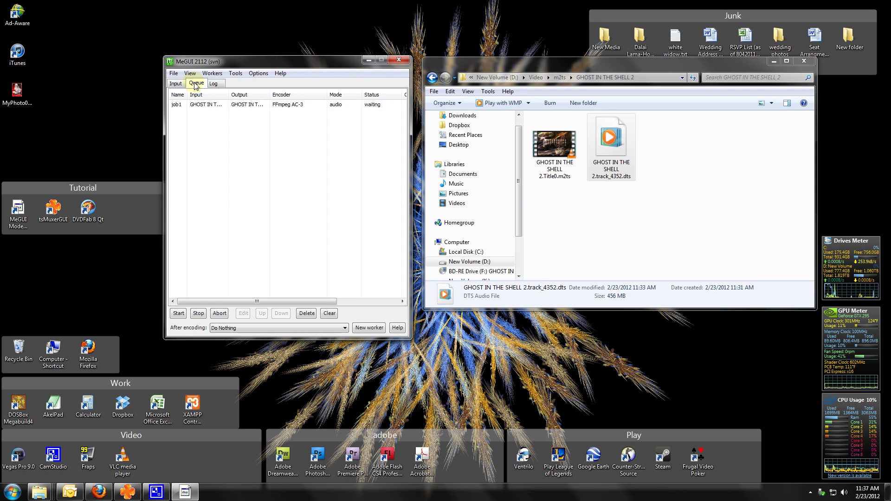
pyautogui.click(182, 105)
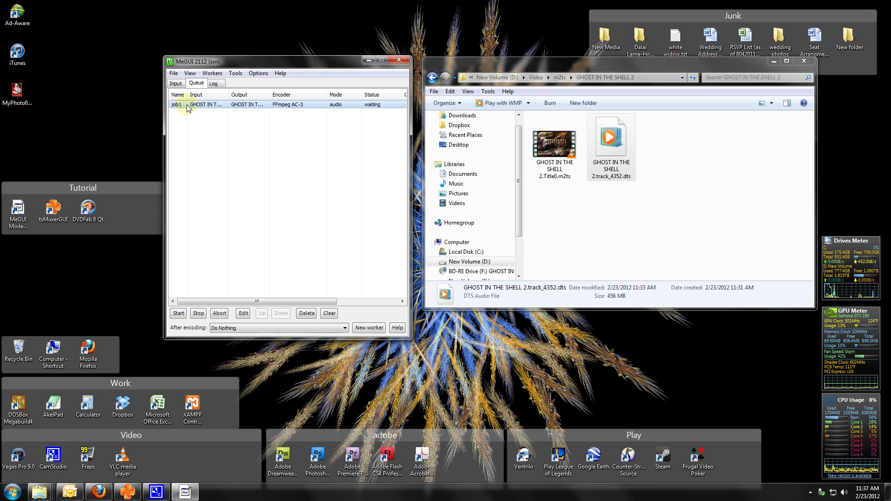
# Run job1 to encode the DTS track to AC-3, watching the progress window
pyautogui.click(179, 314)
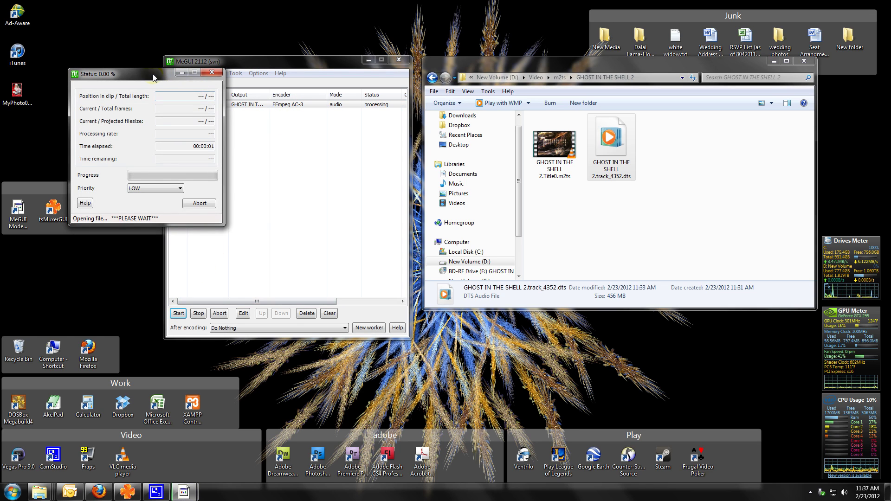
pyautogui.moveTo(154, 77); pyautogui.dragTo(309, 134)
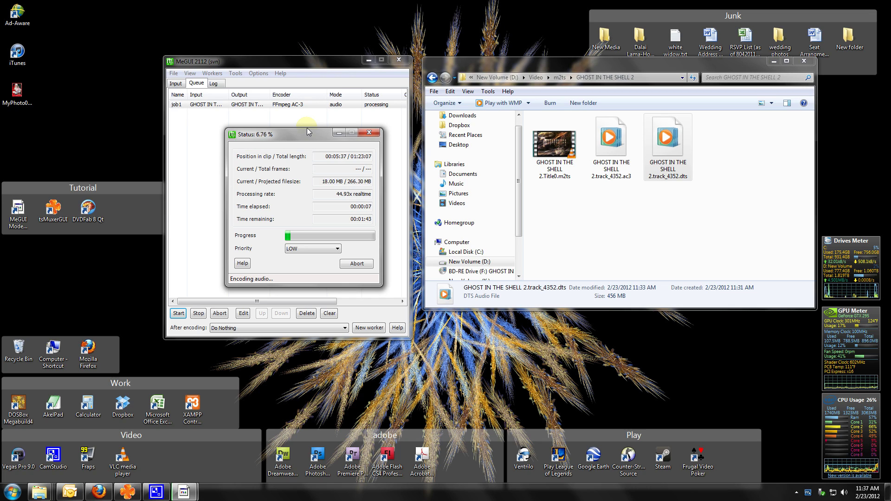
pyautogui.moveTo(826, 421)
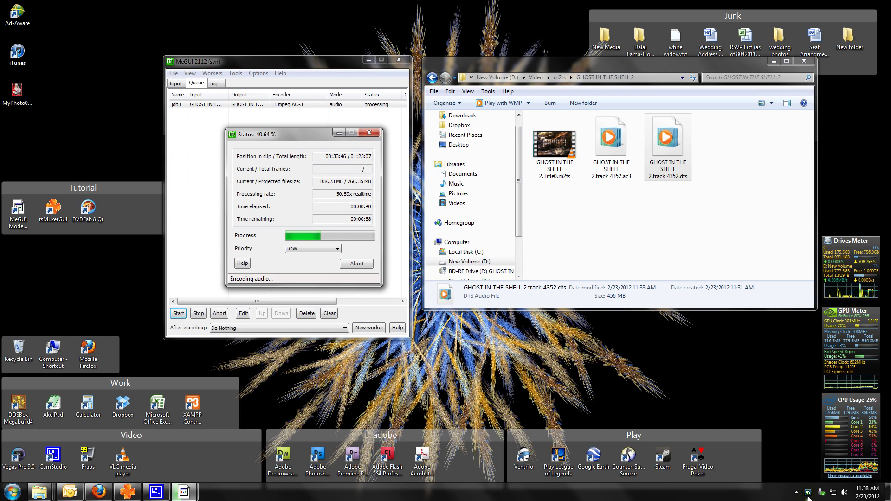
pyautogui.moveTo(810, 497)
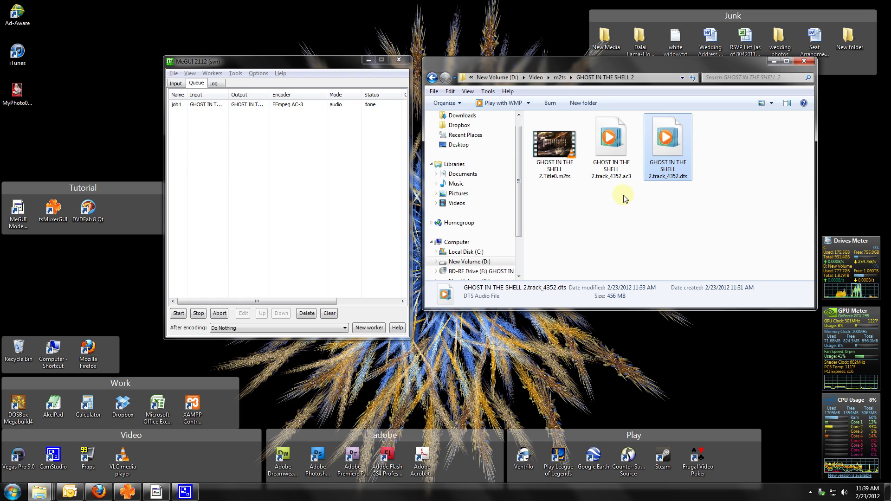
# Compare the 266 MB .ac3 file with the original DTS track, then restore tsMuxeR GUI
pyautogui.click(608, 134)
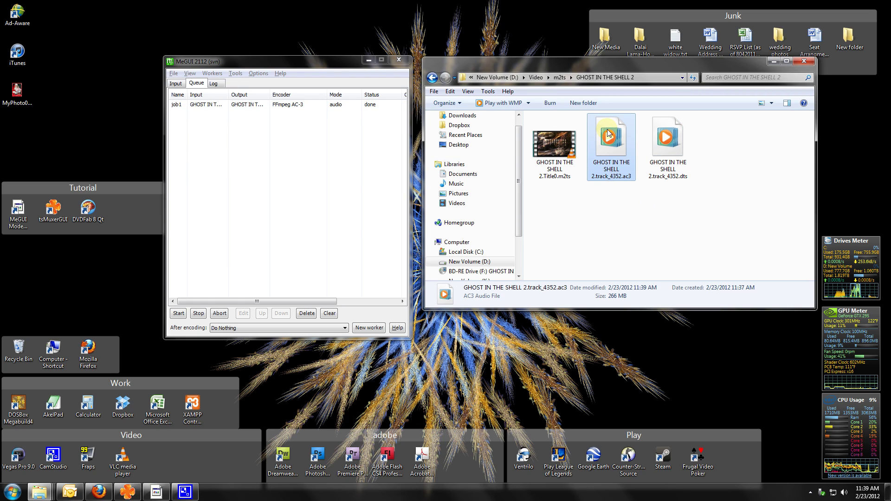
pyautogui.click(669, 137)
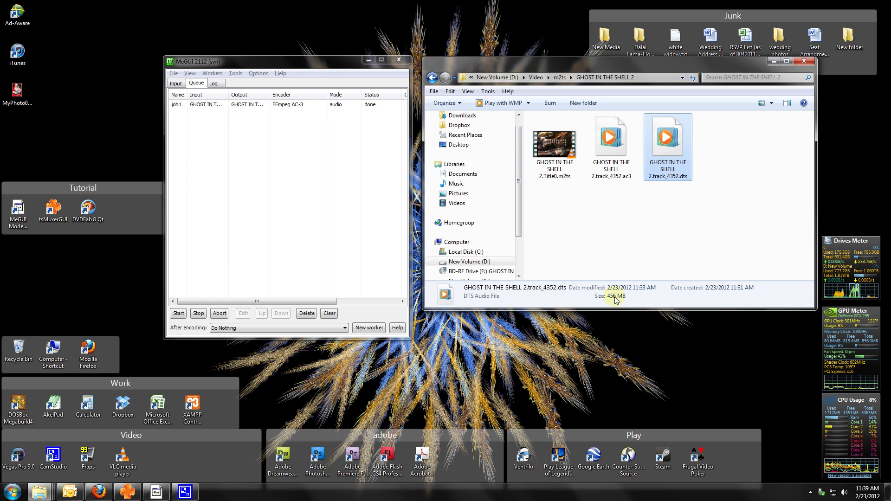
pyautogui.click(612, 142)
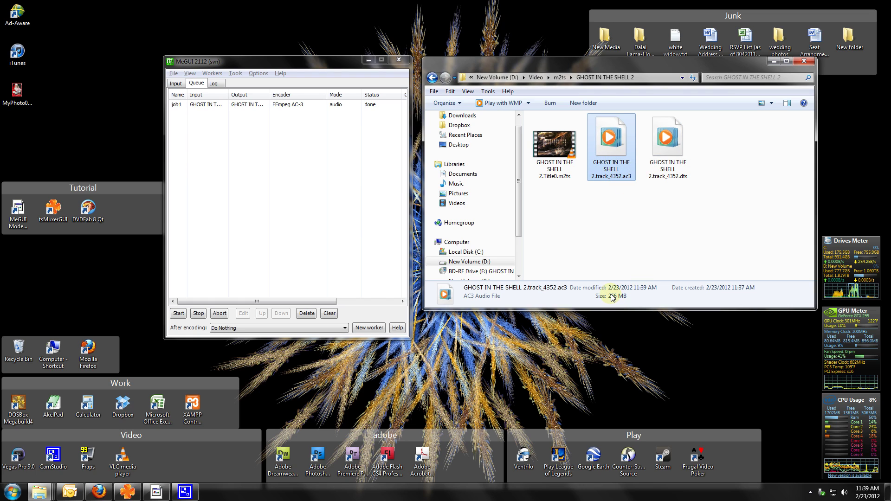
pyautogui.click(620, 208)
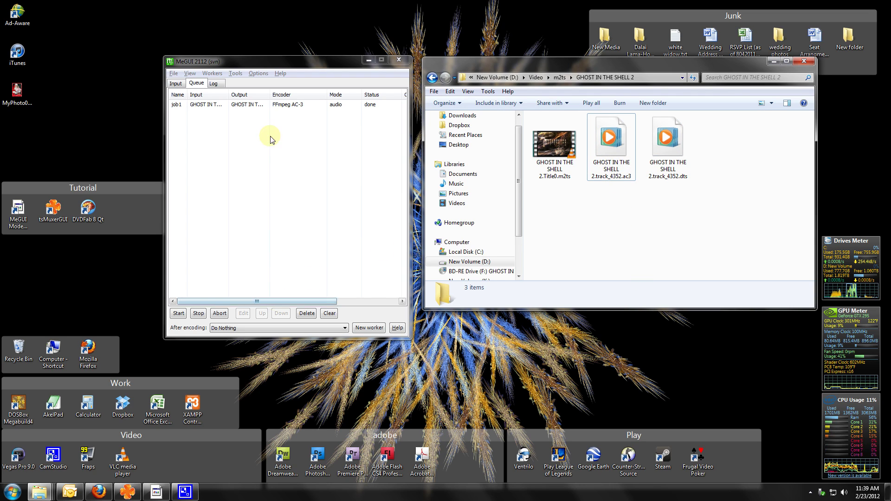
pyautogui.click(160, 494)
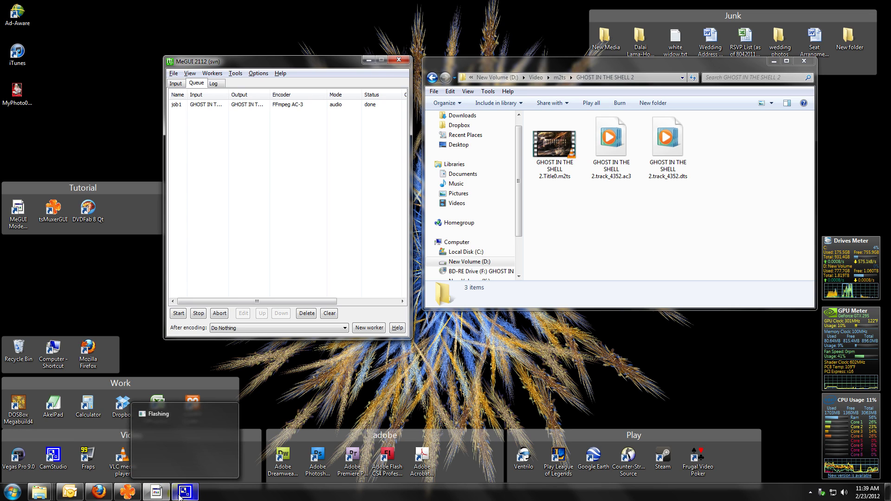
# Remove the DTS-HD track, re-enable H.264 and PGS, and add the .ac3 file as input
pyautogui.click(127, 496)
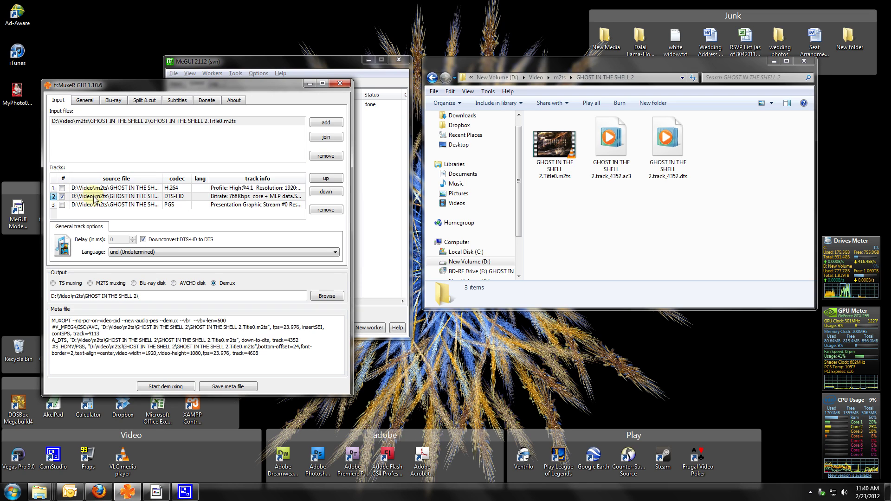
pyautogui.click(79, 197)
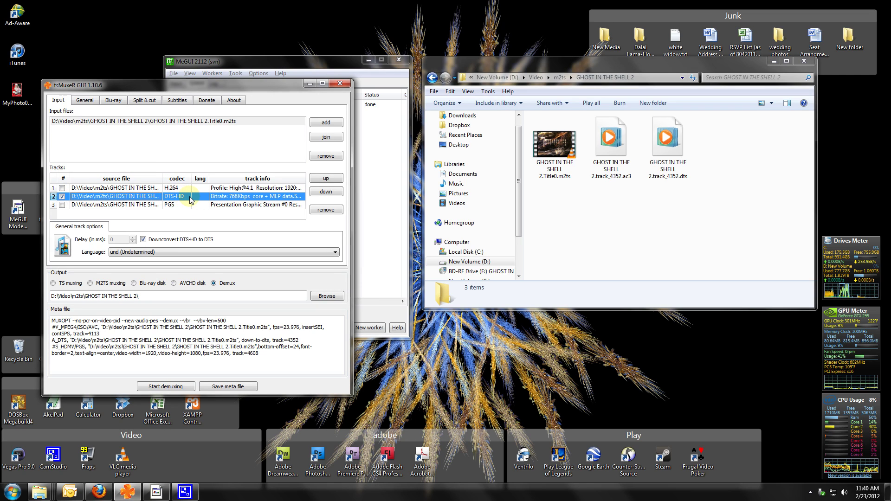
pyautogui.click(328, 211)
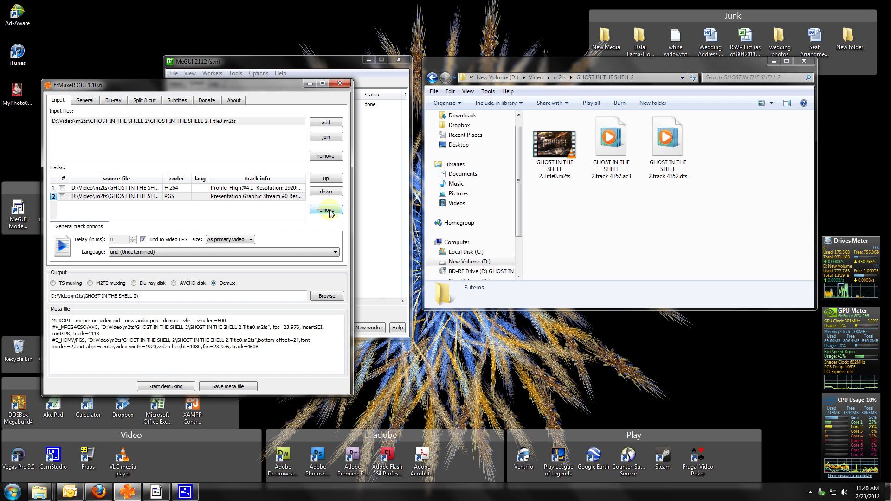
pyautogui.click(62, 188)
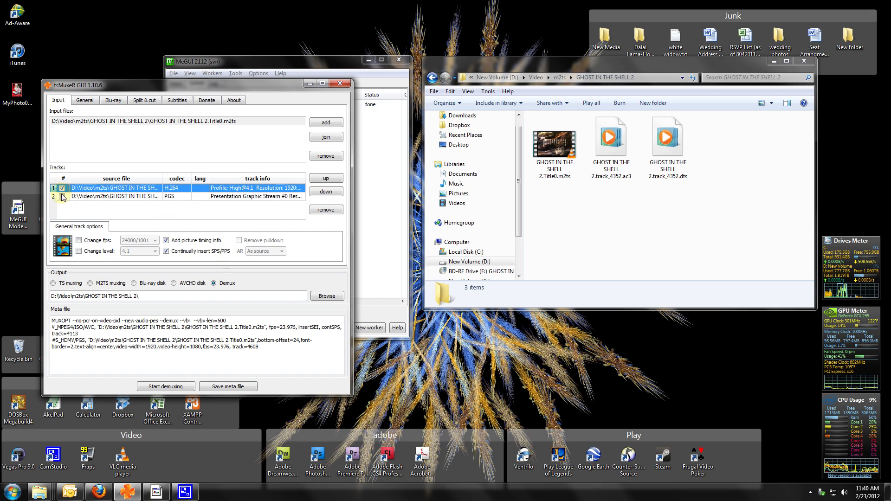
pyautogui.click(62, 197)
pyautogui.click(196, 188)
pyautogui.click(192, 197)
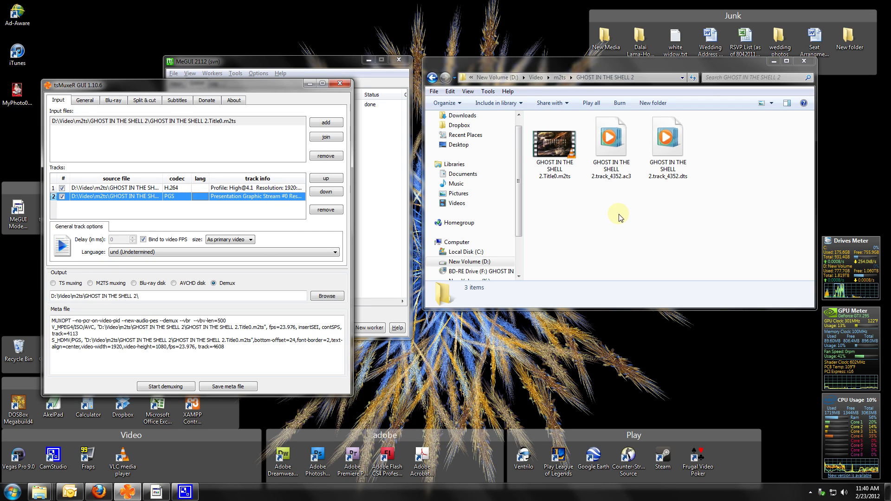
pyautogui.moveTo(618, 139); pyautogui.dragTo(181, 149)
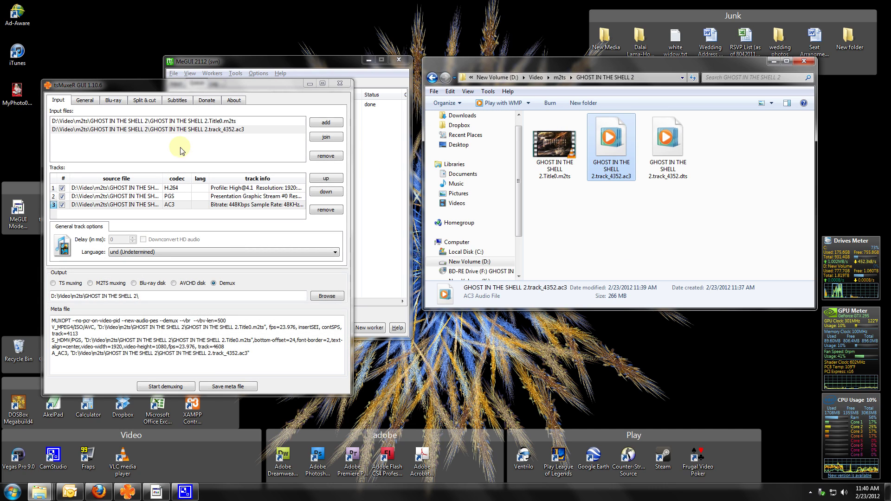
pyautogui.click(177, 205)
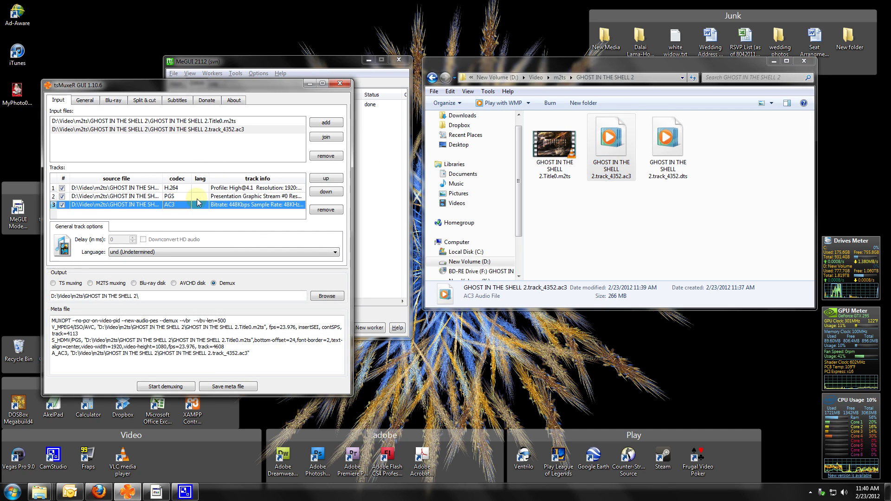
# Widen the track list, move the AC3 track above the subtitles, and review each track's options
pyautogui.moveTo(350, 154); pyautogui.dragTo(608, 154)
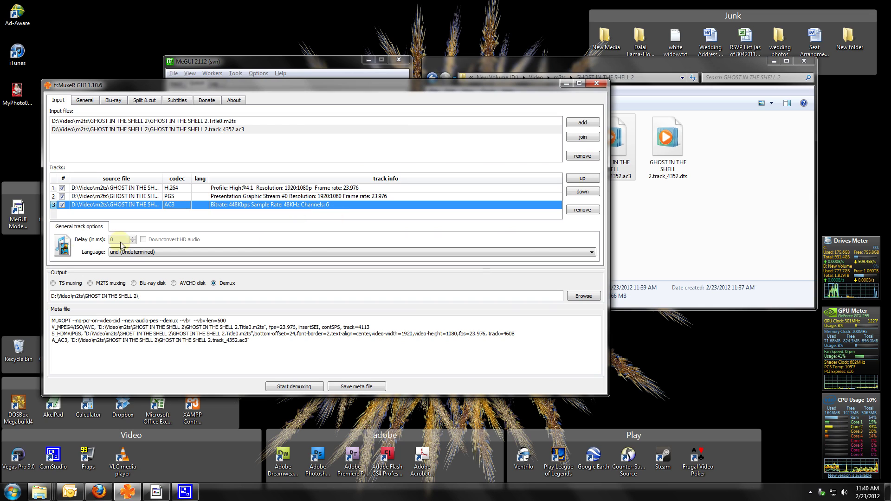
pyautogui.click(583, 179)
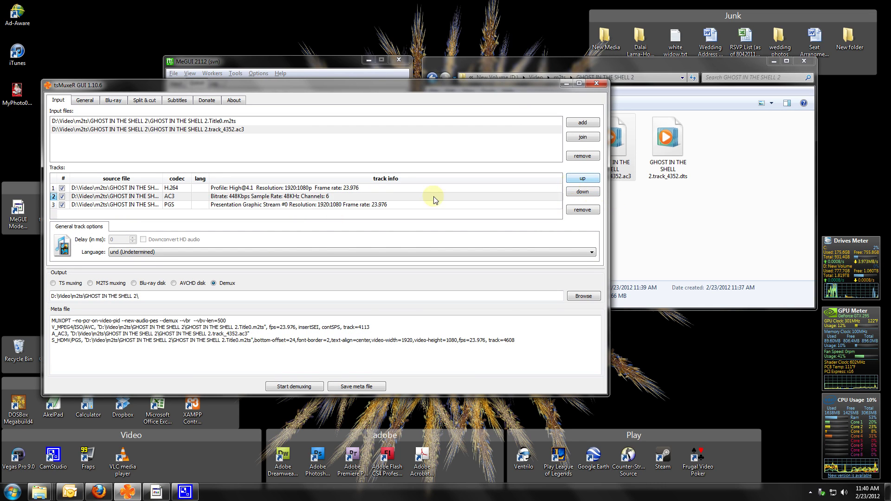
pyautogui.click(191, 196)
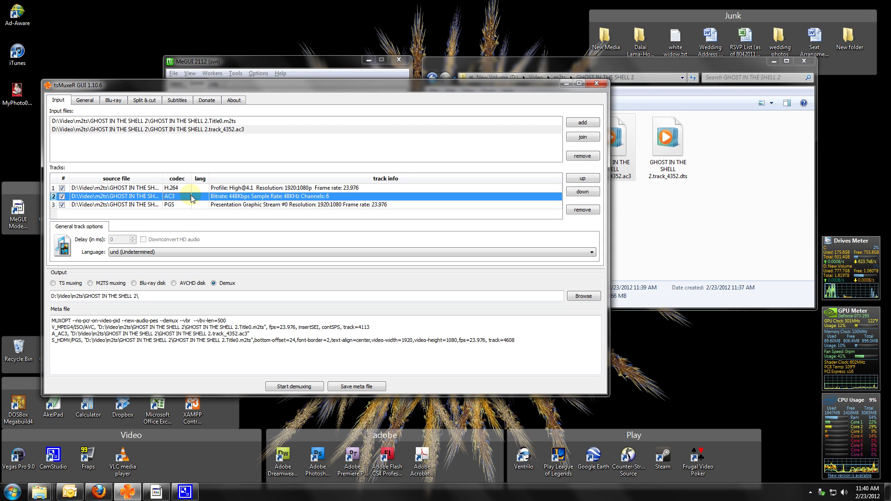
pyautogui.click(188, 191)
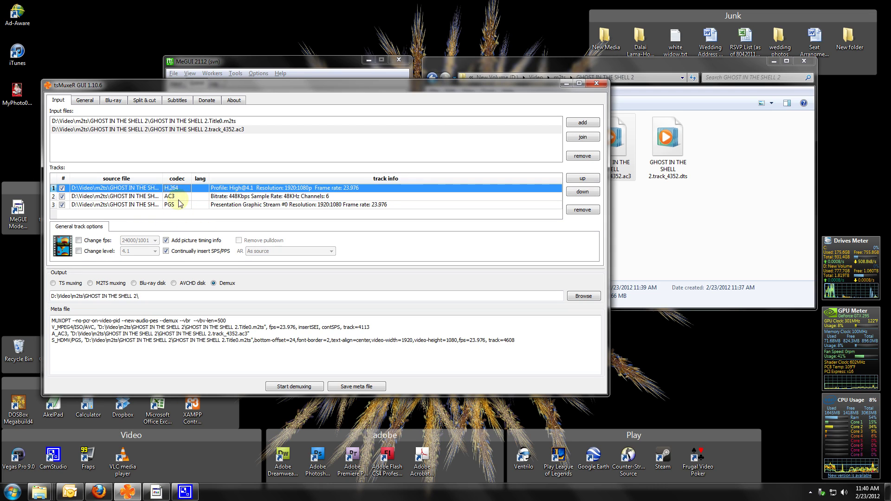
pyautogui.click(177, 204)
pyautogui.click(158, 190)
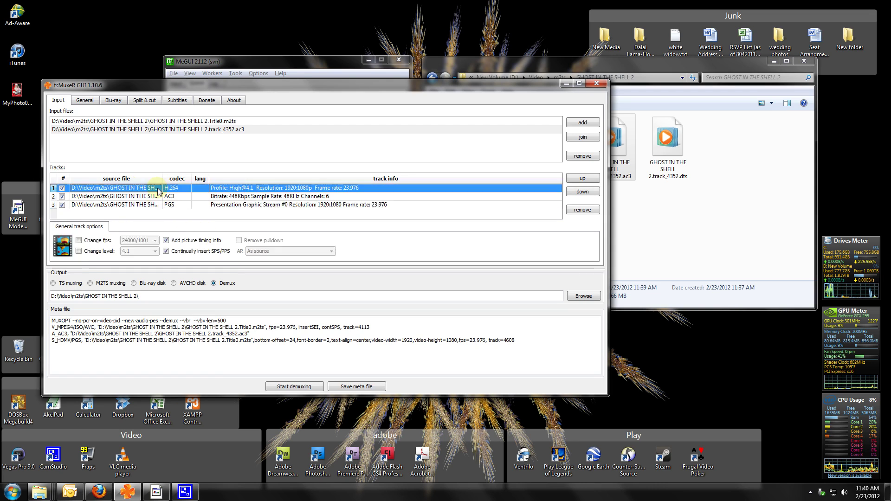
pyautogui.click(177, 204)
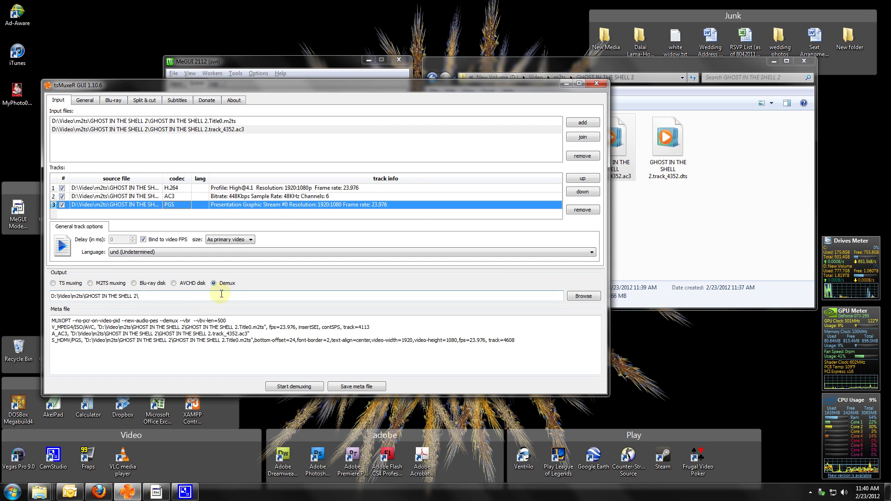
# Select M2TS muxing and trim the output name to GHOST IN THE SHELL 2.m2ts
pyautogui.click(90, 283)
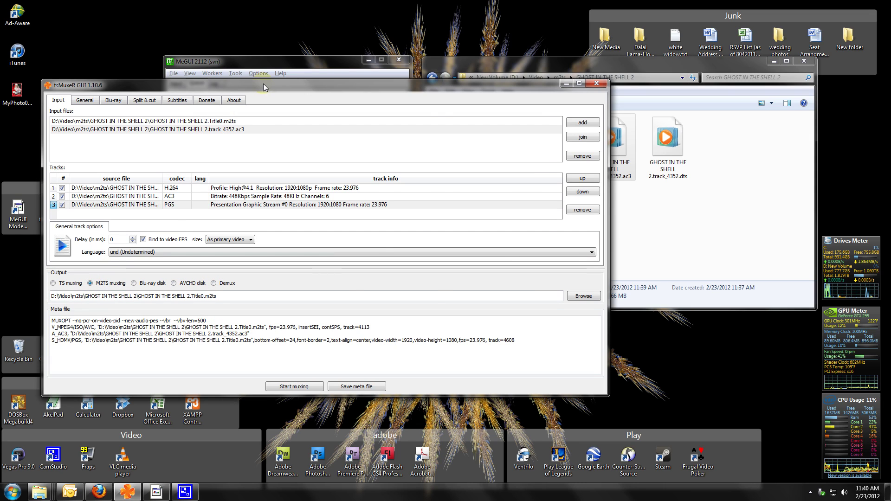
pyautogui.moveTo(264, 83); pyautogui.dragTo(248, 100)
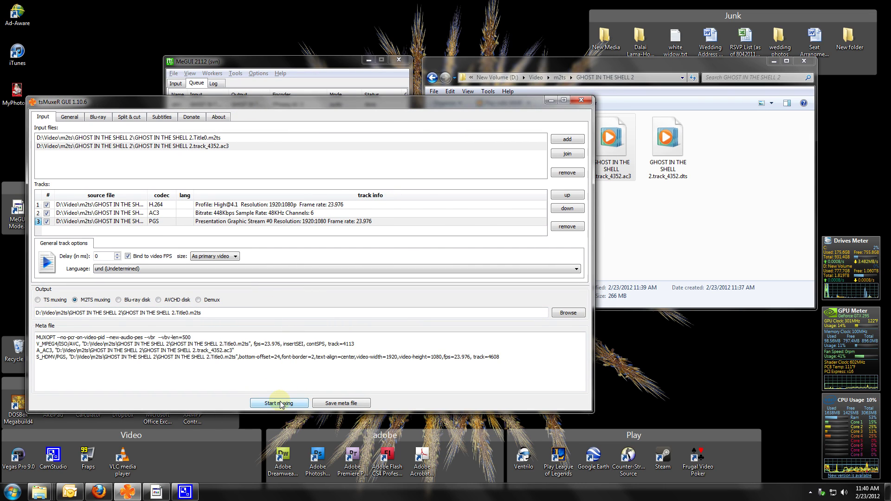
pyautogui.click(188, 312)
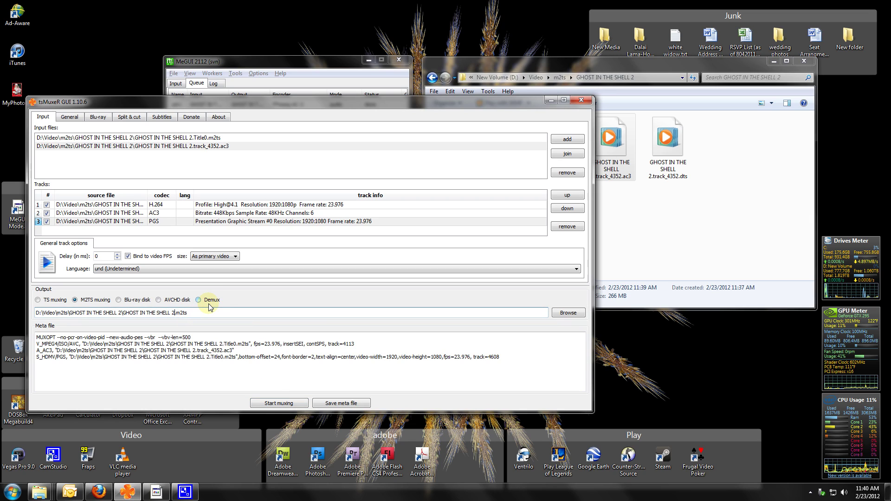
pyautogui.write('.')
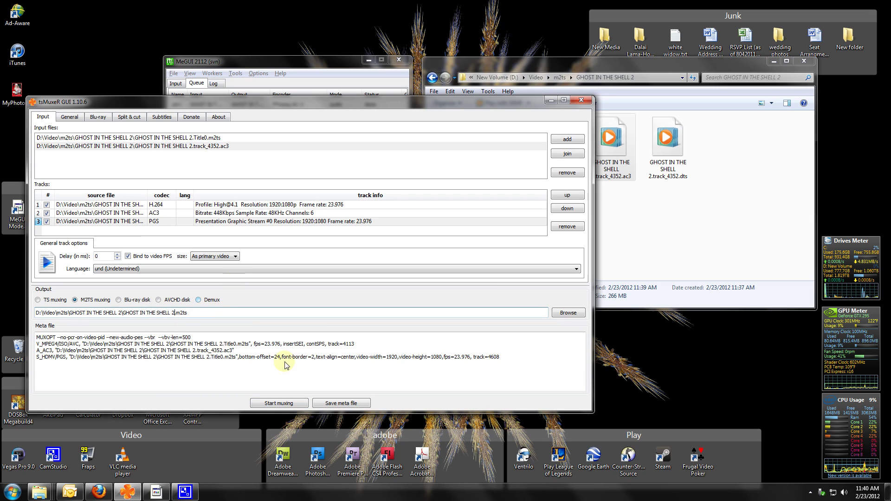
# Start muxing GHOST IN THE SHELL 2.m2ts, move the progress window aside, and minimize tsMuxeR
pyautogui.click(274, 404)
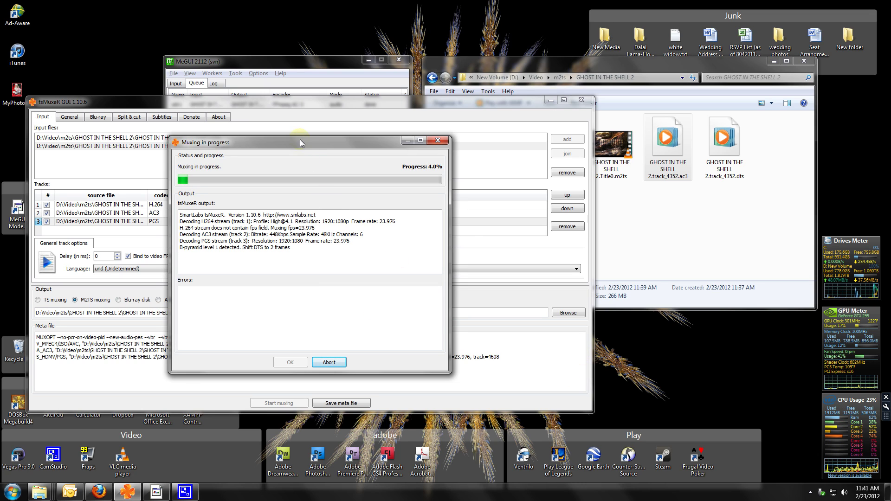
pyautogui.moveTo(311, 143); pyautogui.dragTo(428, 164)
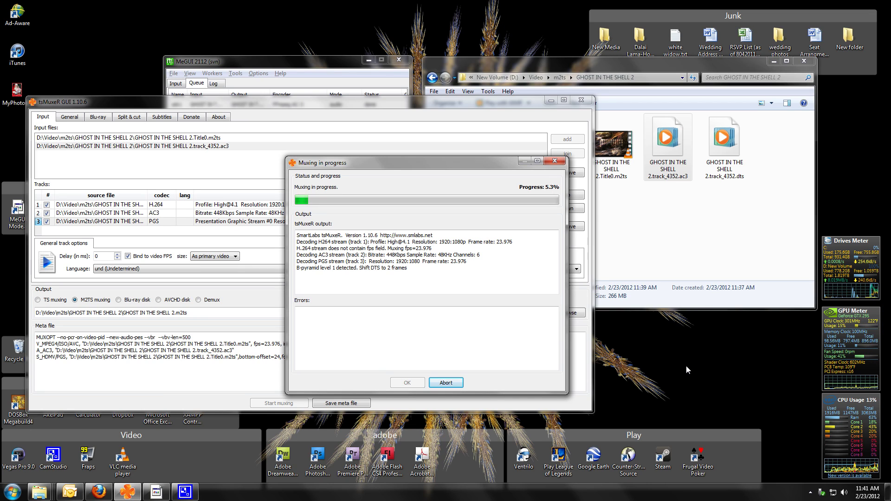
pyautogui.moveTo(383, 169); pyautogui.dragTo(444, 195)
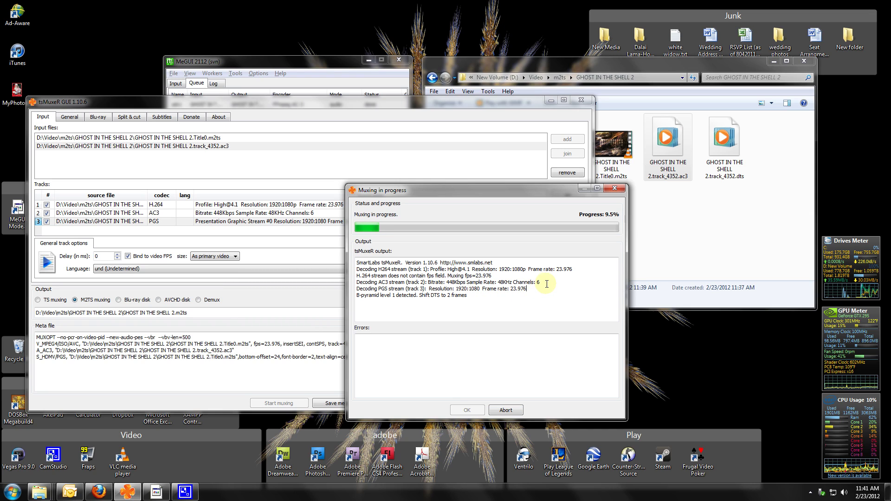
pyautogui.click(575, 272)
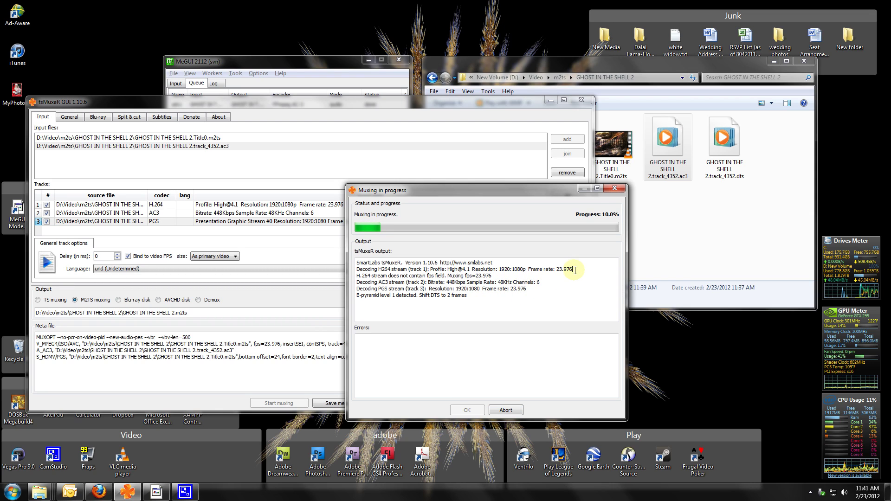
pyautogui.click(551, 100)
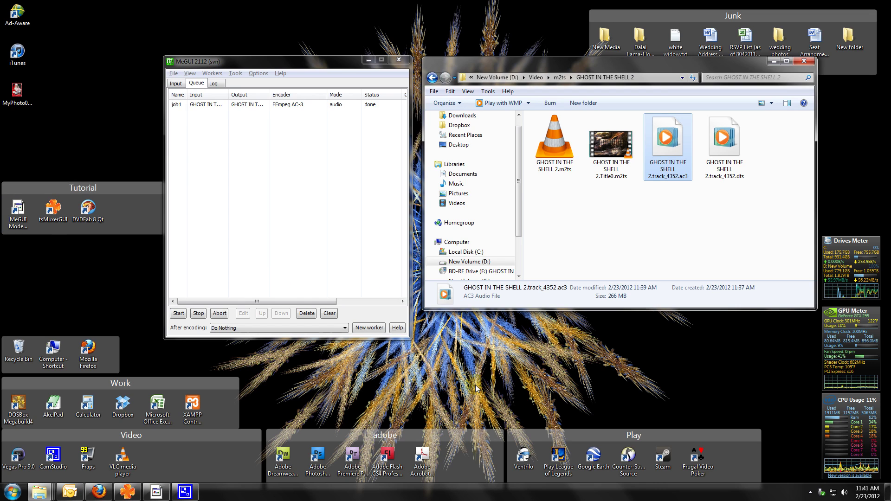
pyautogui.click(185, 492)
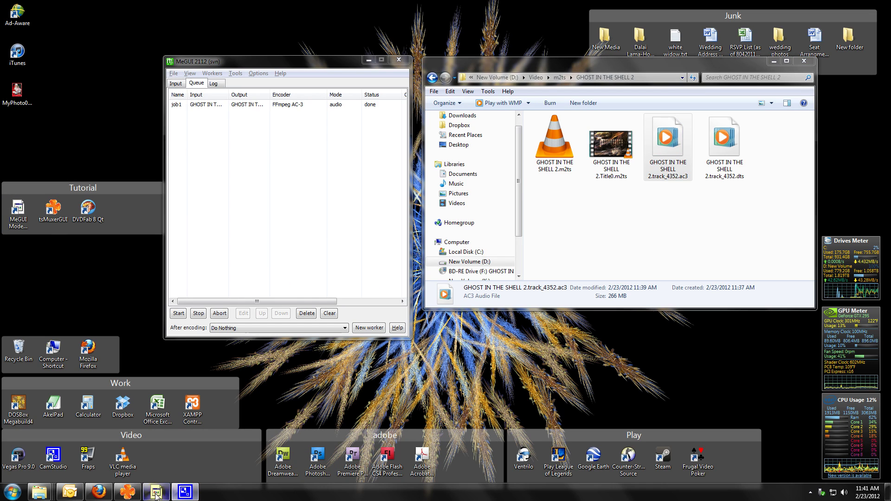
pyautogui.click(127, 492)
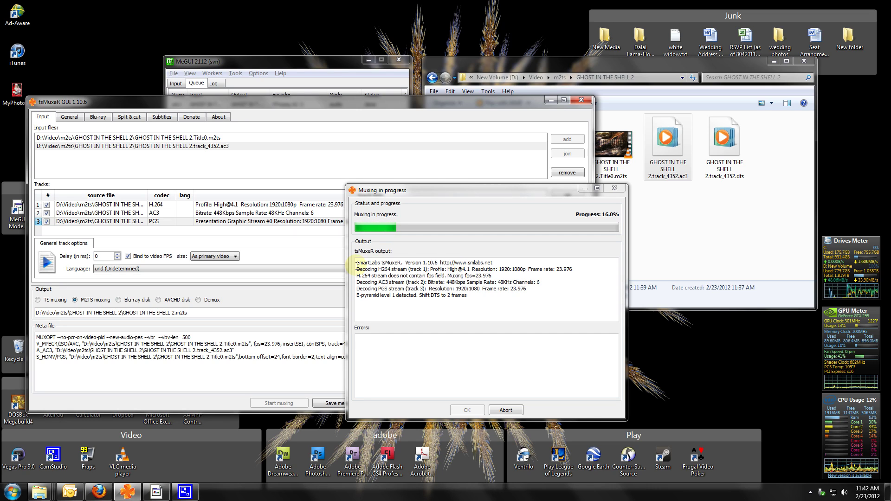
pyautogui.click(550, 98)
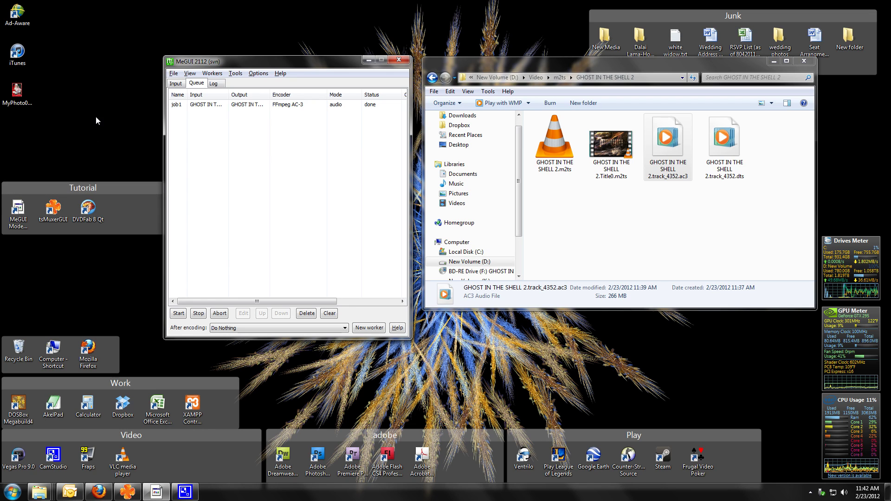
pyautogui.click(183, 495)
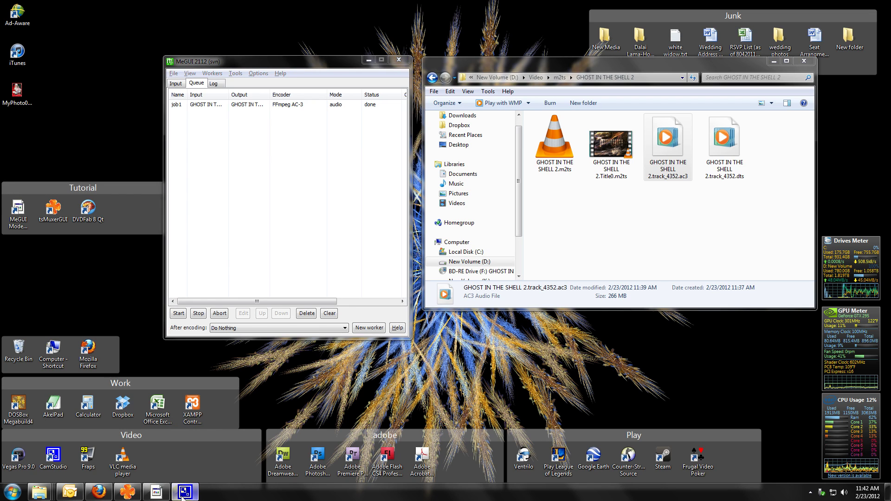
pyautogui.click(155, 493)
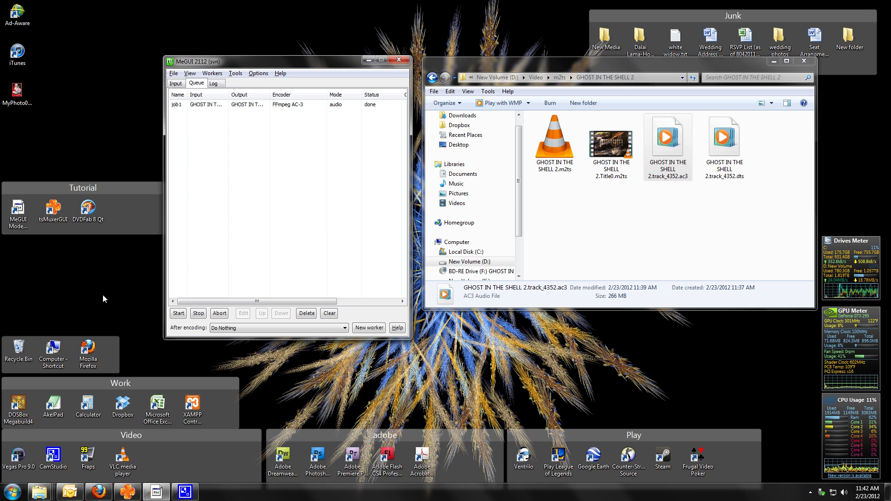
pyautogui.click(185, 492)
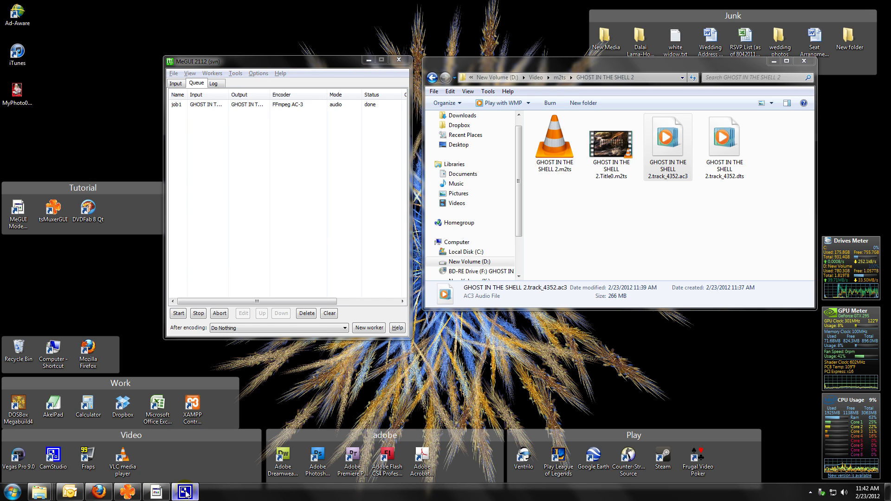
# Restore tsMuxeR and let the M2TS mux finish at 100% after 10 min 1 sec
pyautogui.click(127, 495)
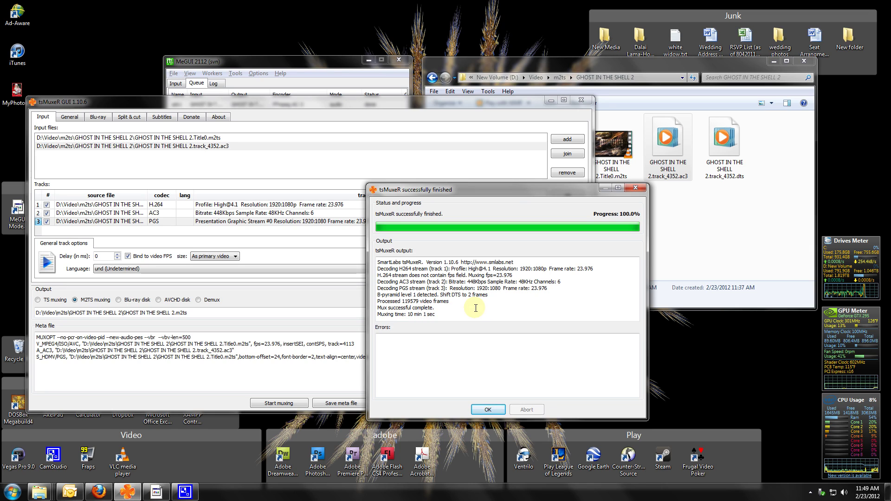
pyautogui.moveTo(850, 426)
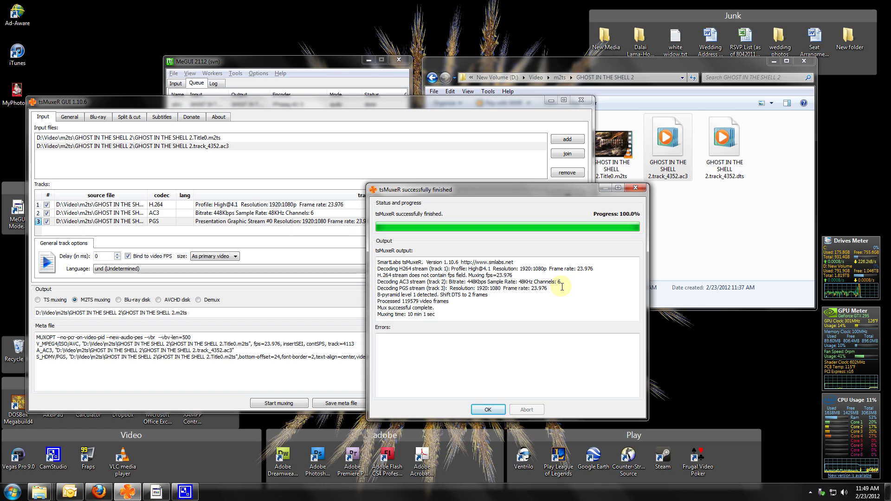
# Close tsMuxeR and MeGUI, then compare the 14.2 GB GHOST IN THE SHELL 2.m2ts with the original Title0 file
pyautogui.click(487, 411)
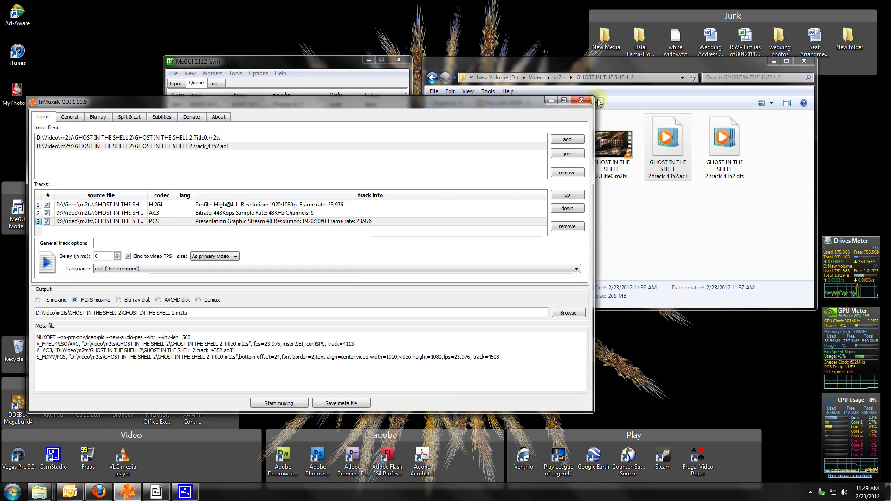
pyautogui.click(581, 100)
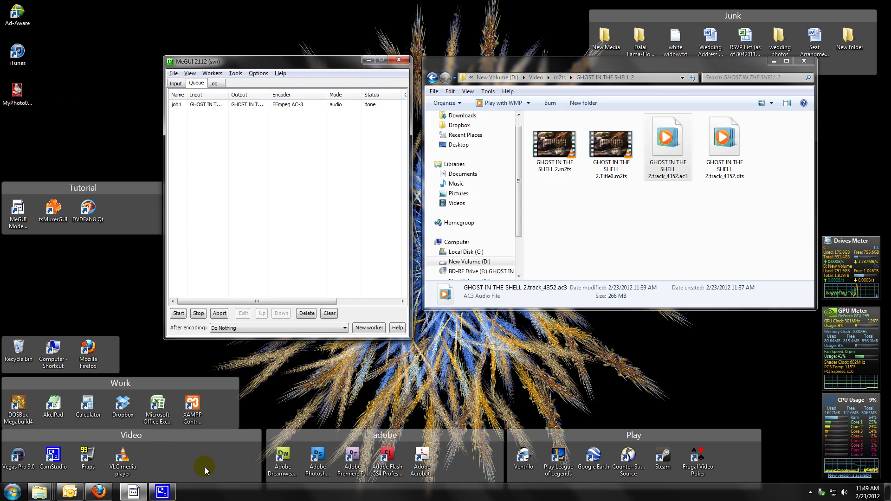
pyautogui.rightClick(128, 492)
pyautogui.click(104, 467)
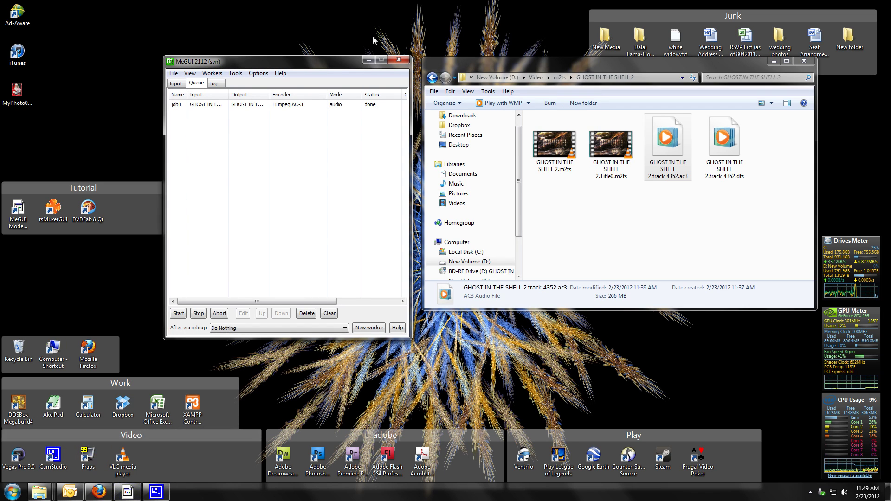
pyautogui.click(406, 60)
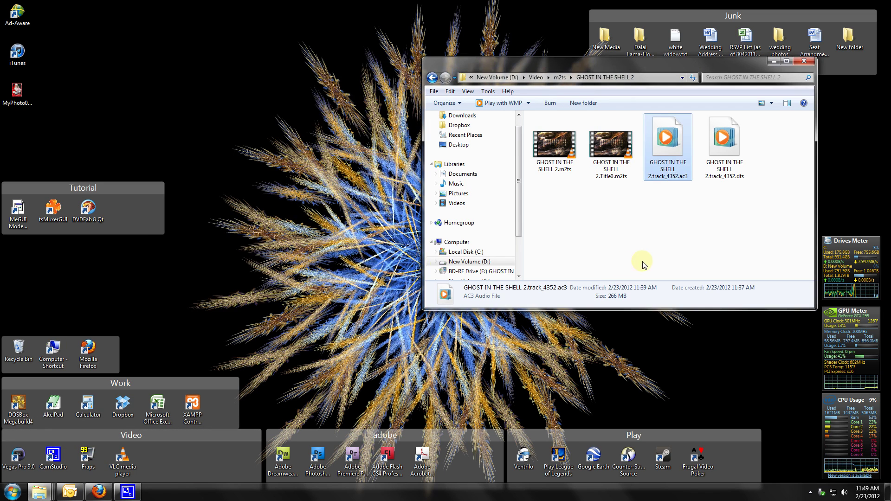
pyautogui.click(555, 145)
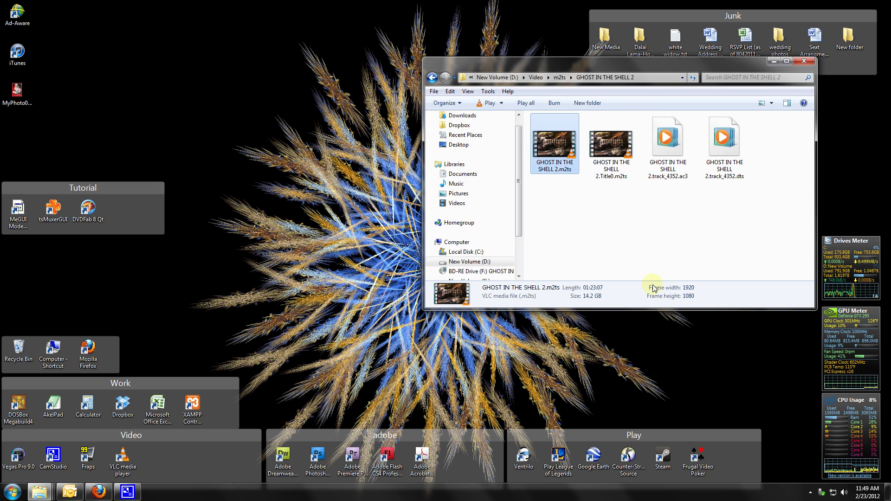
pyautogui.click(606, 138)
# Open GHOST IN THE SHELL 2.m2ts in VLC for playback
pyautogui.click(564, 145)
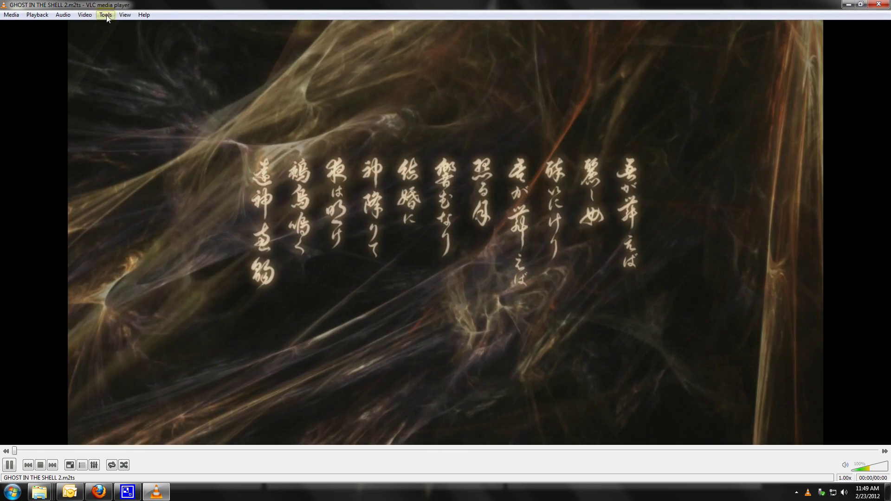
# Inspect the playing file's codec information in VLC, noting the 3F2R/LFE audio channel layout
pyautogui.click(106, 14)
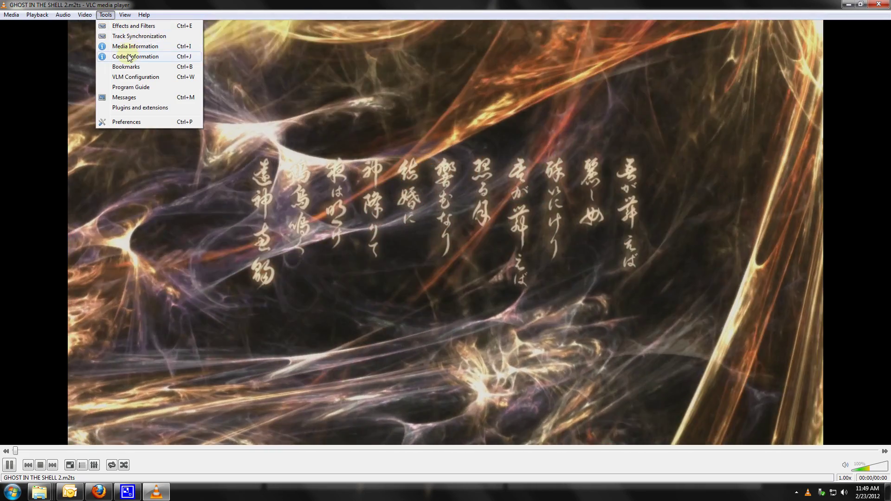
pyautogui.click(129, 57)
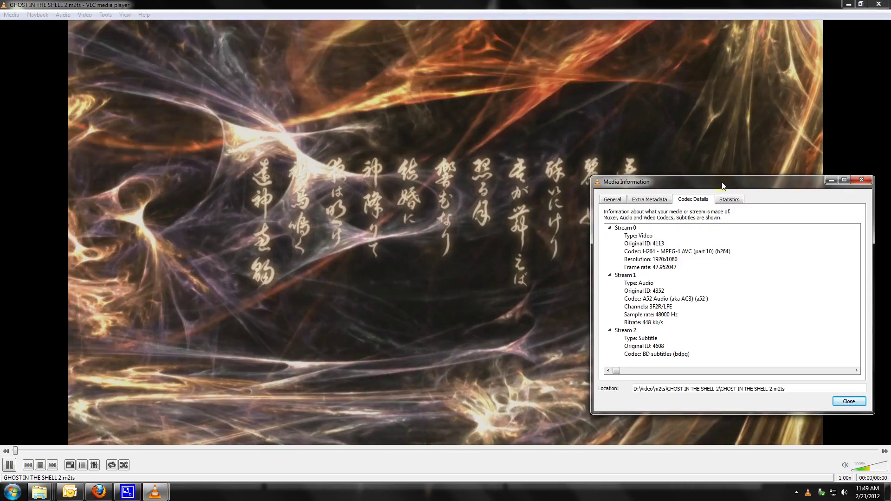
pyautogui.moveTo(722, 186); pyautogui.dragTo(698, 214)
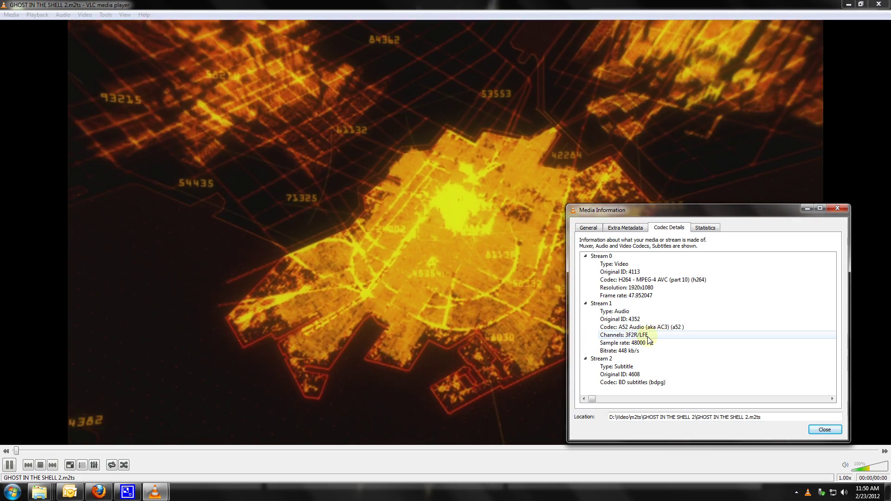
pyautogui.click(648, 336)
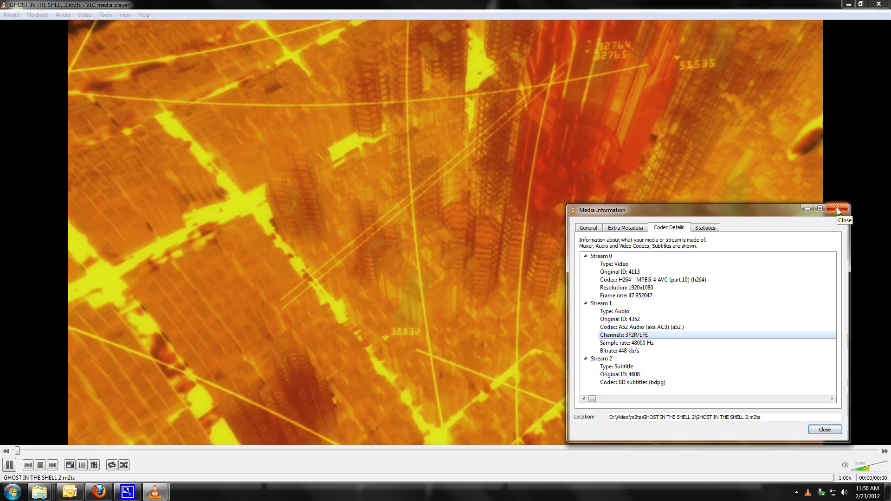
pyautogui.click(837, 209)
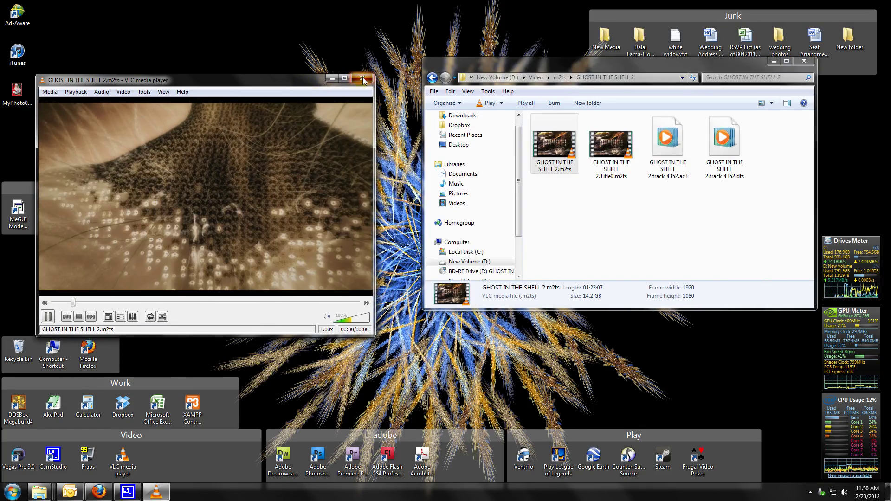
# Close VLC and select GHOST IN THE SHELL 2.m2ts in Explorer to view its details
pyautogui.click(365, 79)
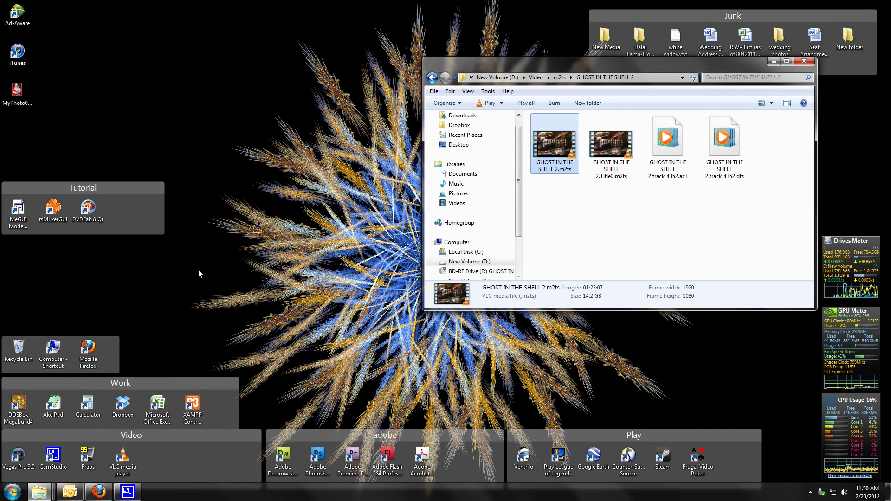
pyautogui.click(609, 240)
pyautogui.click(558, 156)
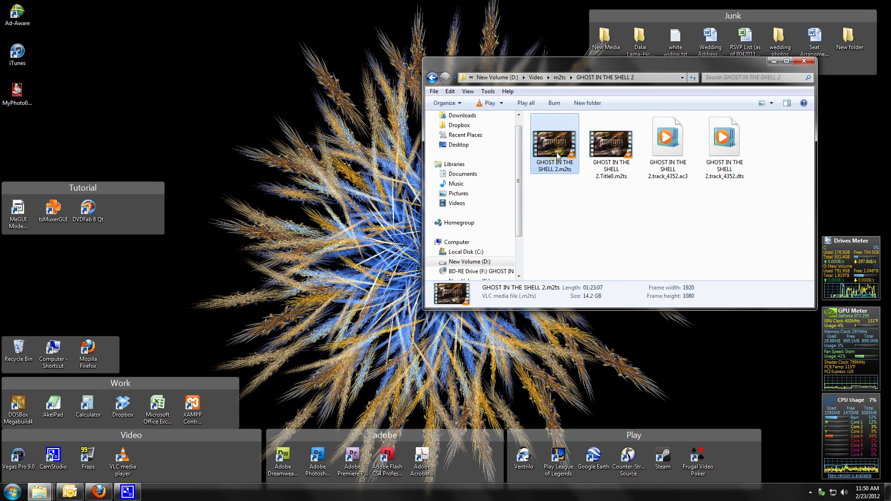
pyautogui.click(559, 221)
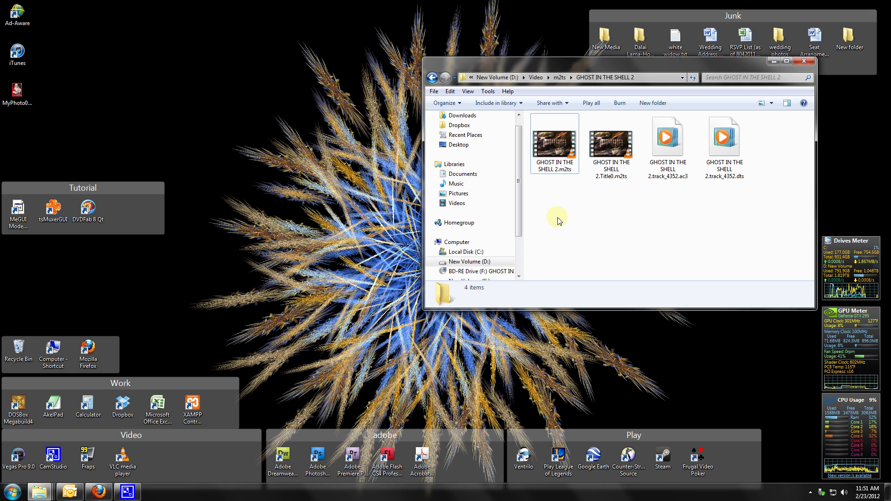
pyautogui.click(556, 138)
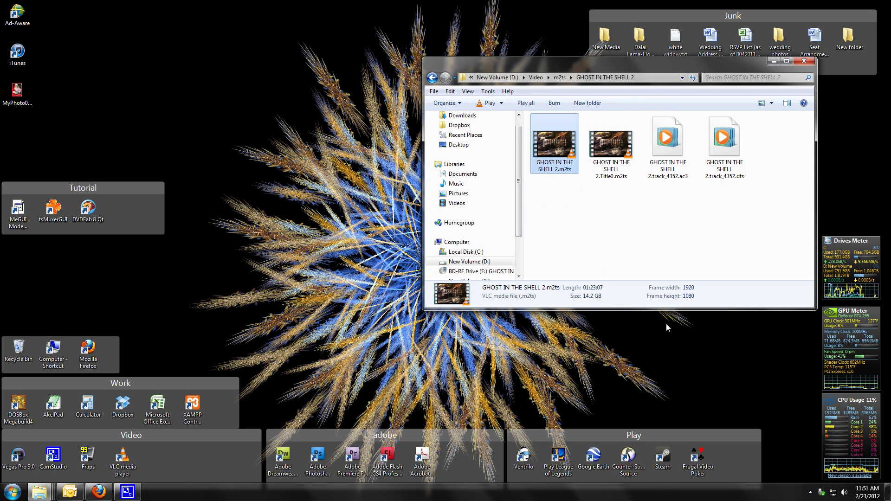
# Drag the GHOST IN THE SHELL 2 folder window taller and check the hidden tray icons
pyautogui.moveTo(636, 309); pyautogui.dragTo(634, 410)
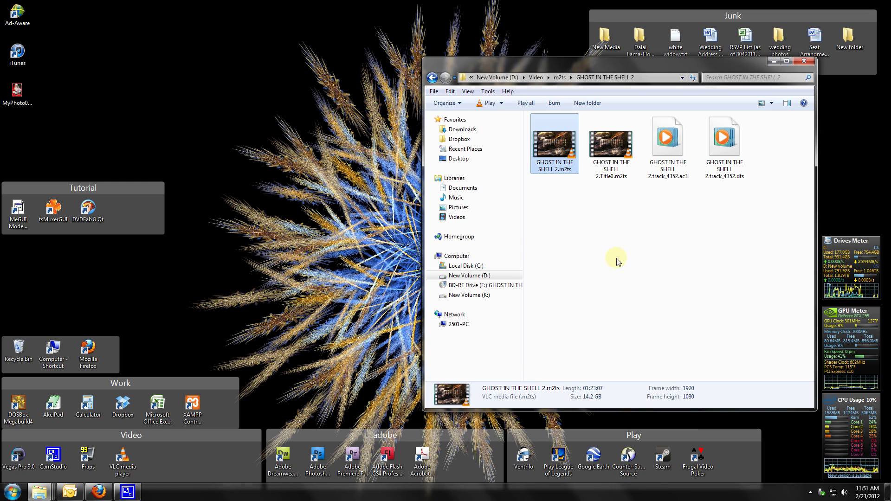
pyautogui.click(551, 217)
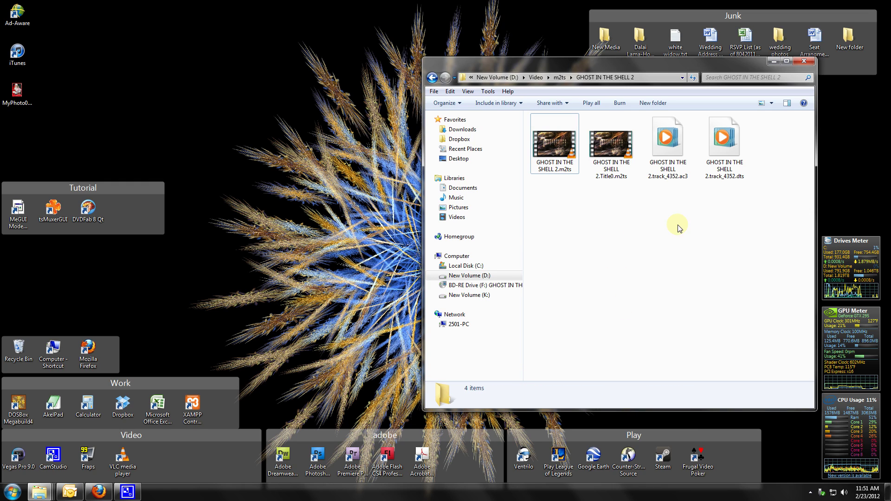
pyautogui.click(810, 493)
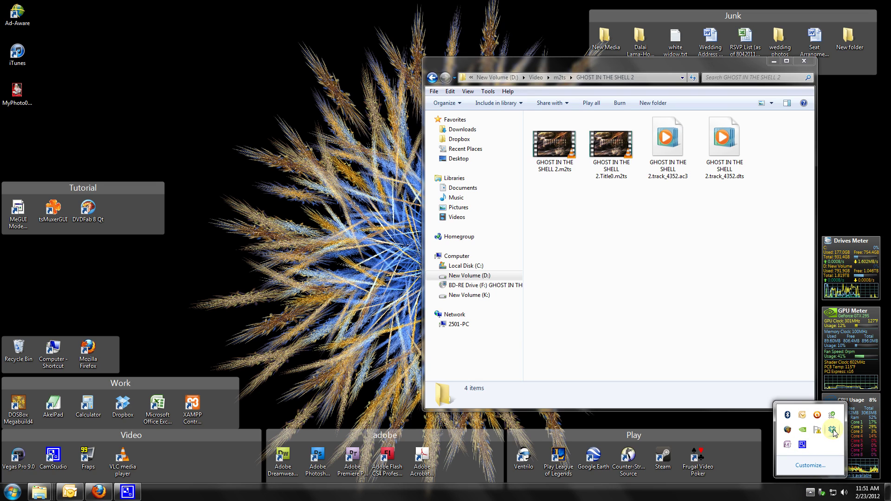
pyautogui.click(299, 333)
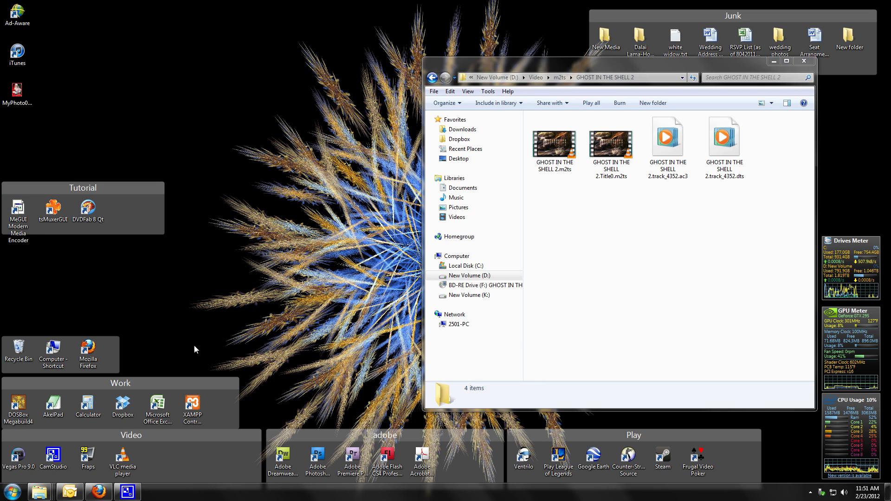
# Launch TVersity Media Server from its folder under Start > All Programs
pyautogui.click(10, 496)
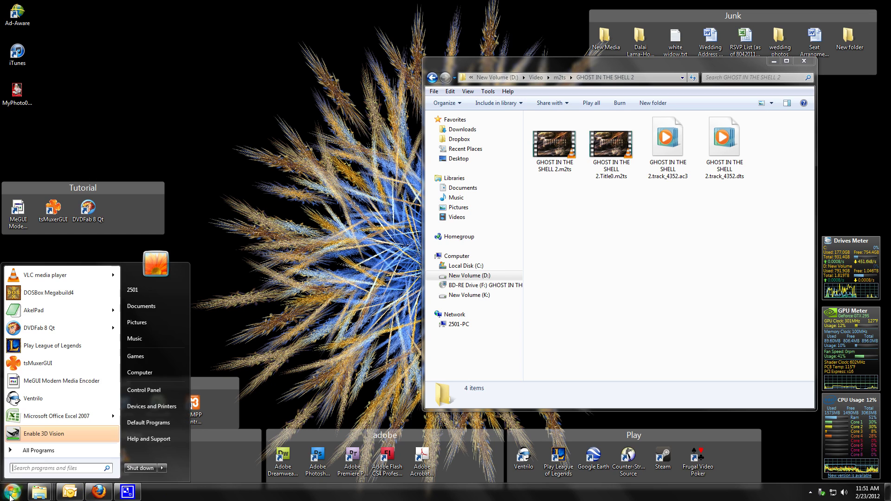
pyautogui.click(41, 451)
pyautogui.scroll(-4, 45, 355)
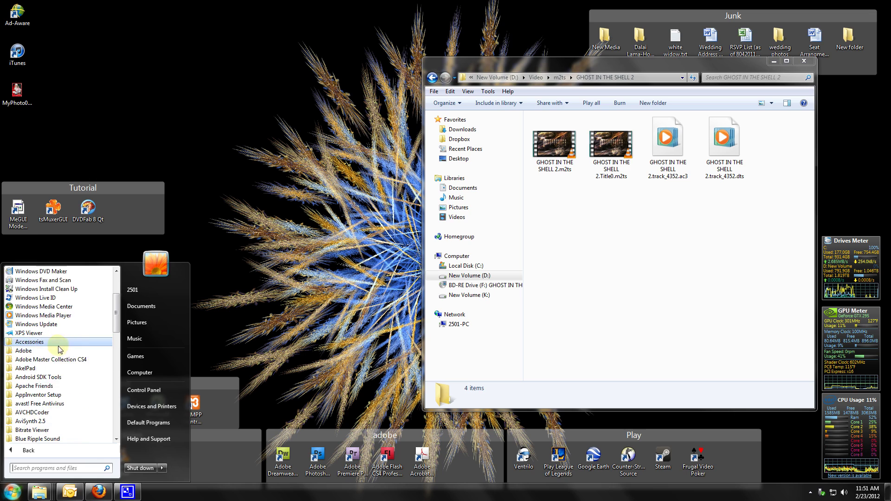
pyautogui.scroll(-4, 45, 355)
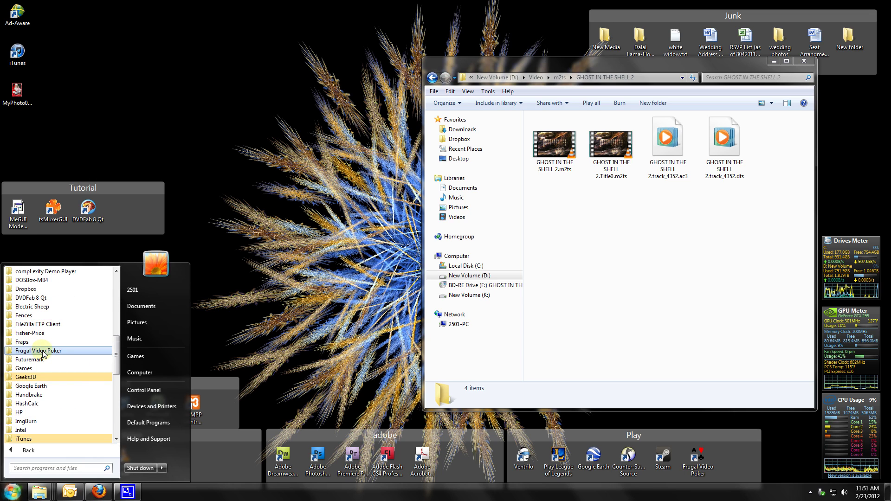
pyautogui.scroll(-3, 44, 354)
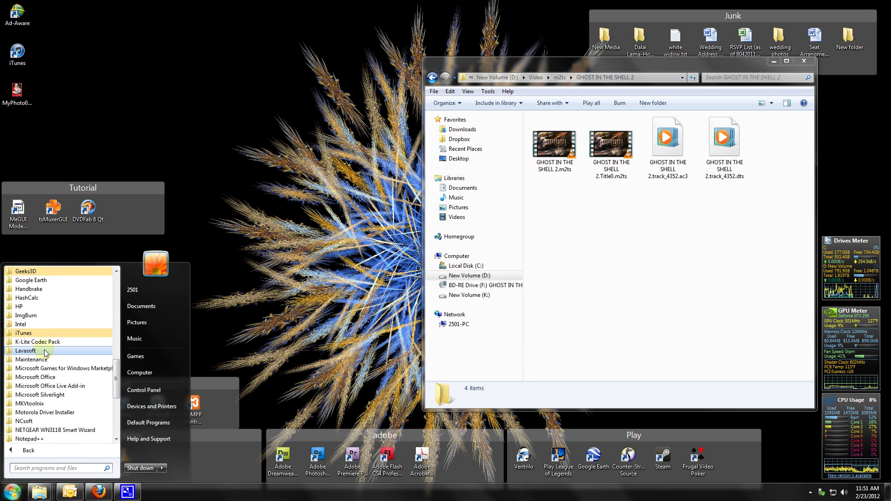
pyautogui.scroll(-4, 45, 357)
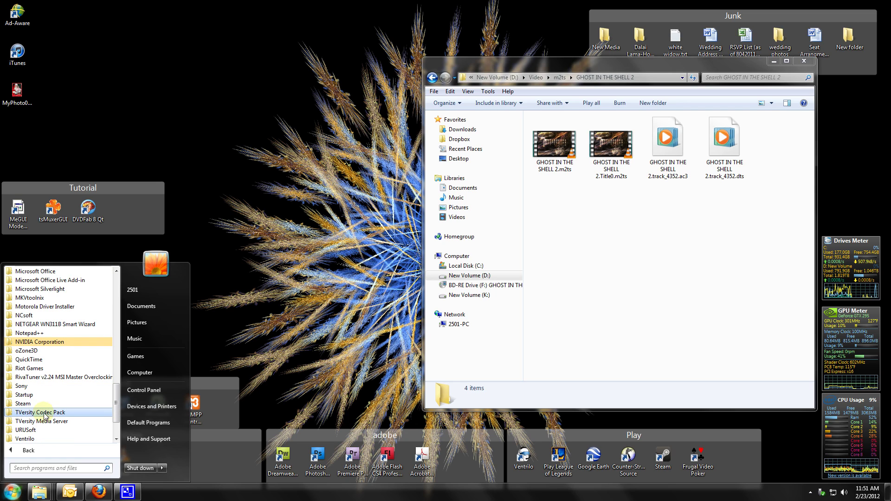
pyautogui.click(42, 421)
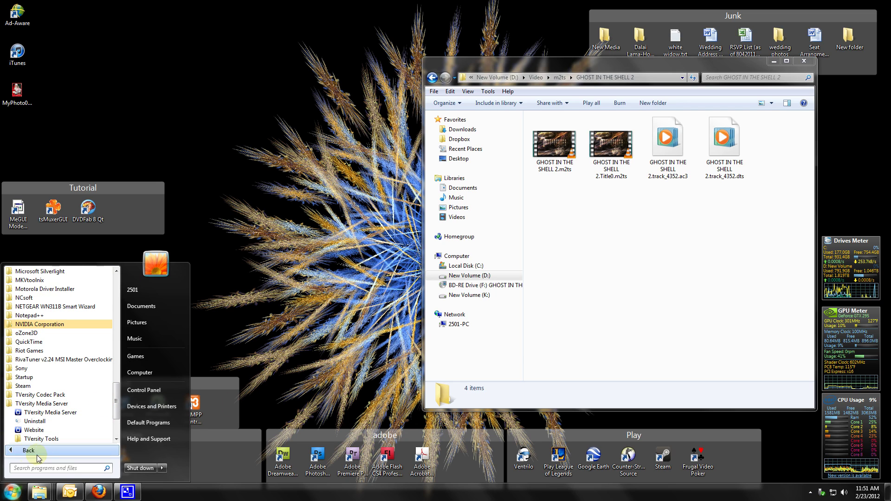
pyautogui.click(43, 413)
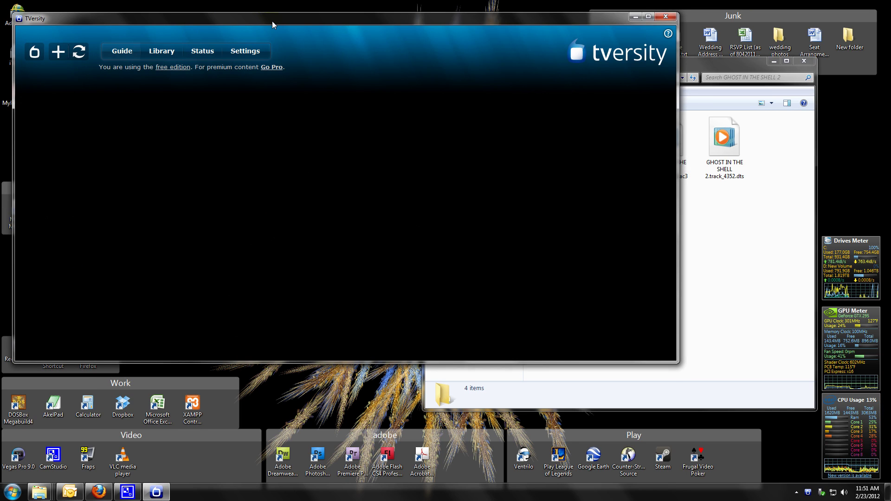
# Show TVersity's Status page with its one device and server messages, repositioning the window
pyautogui.moveTo(275, 21); pyautogui.dragTo(353, 137)
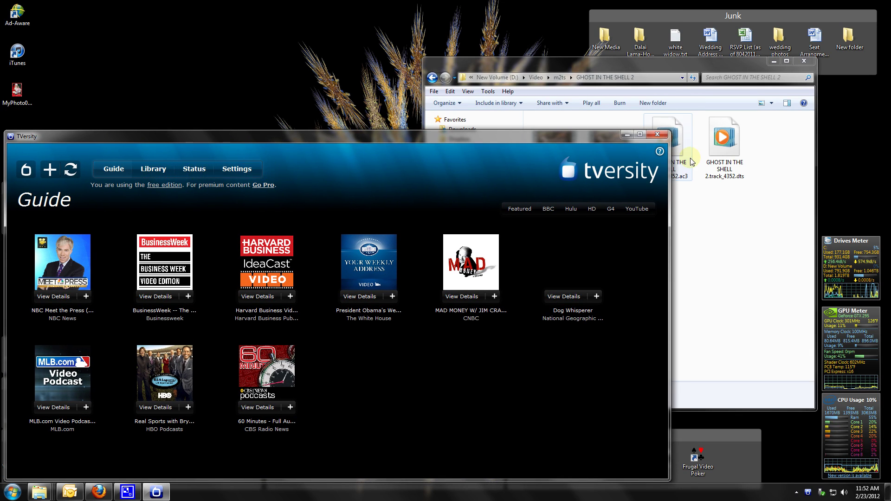
pyautogui.click(194, 169)
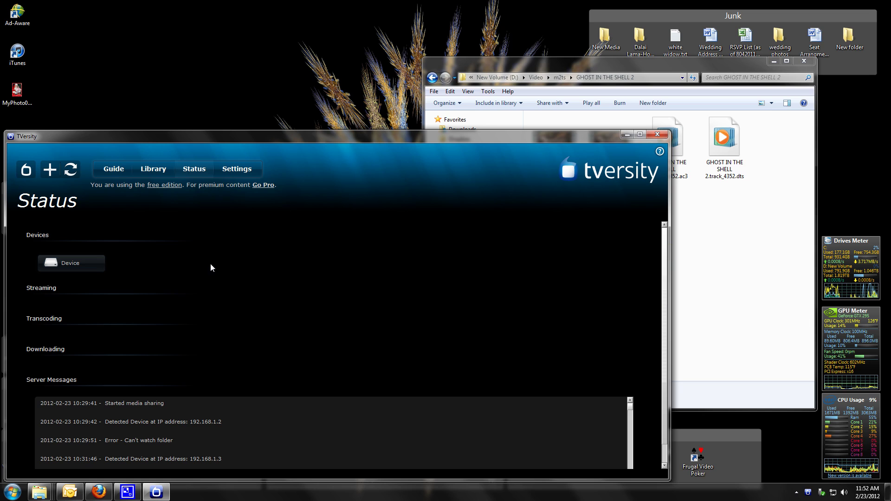
pyautogui.moveTo(278, 135); pyautogui.dragTo(441, 109)
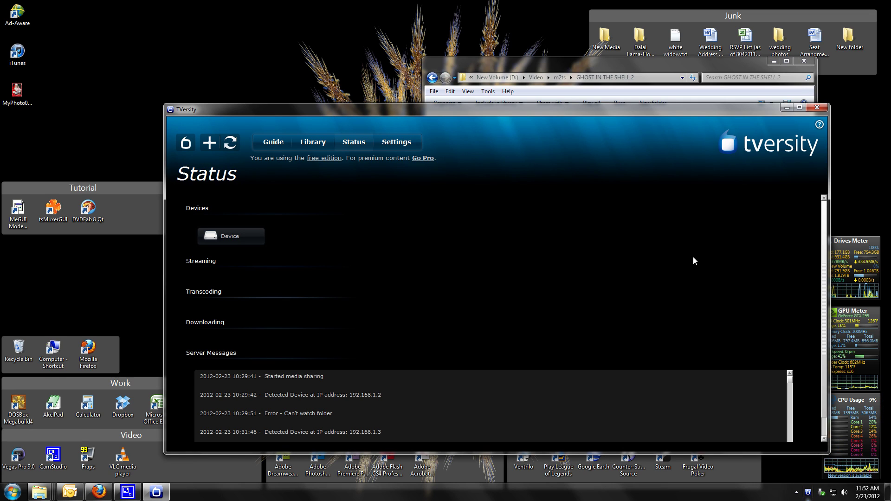
pyautogui.moveTo(681, 110); pyautogui.dragTo(523, 136)
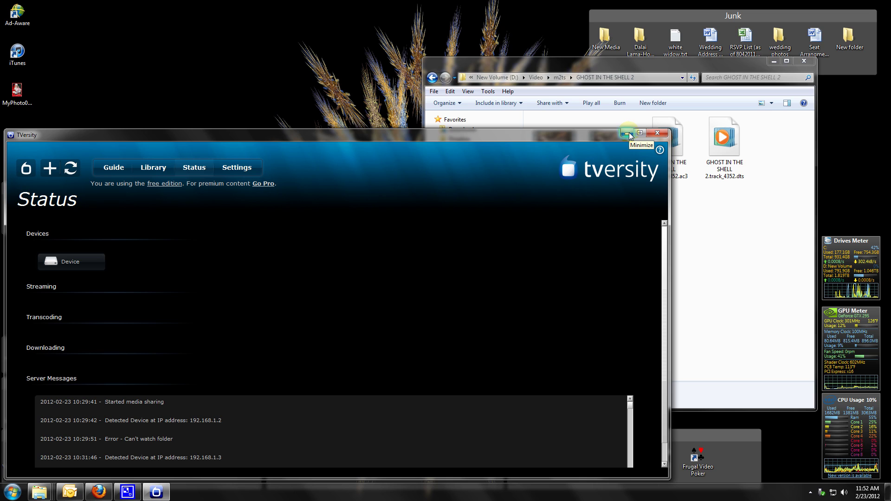
pyautogui.moveTo(309, 138); pyautogui.dragTo(311, 10)
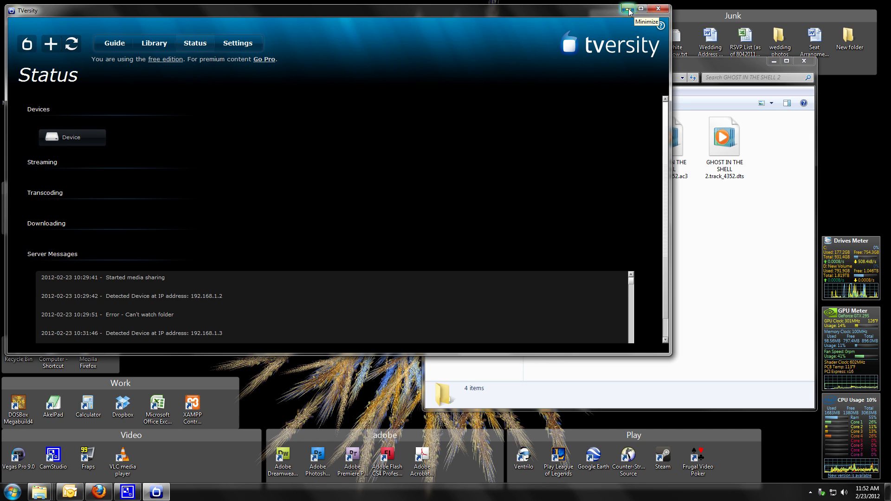
pyautogui.moveTo(357, 12); pyautogui.dragTo(354, 133)
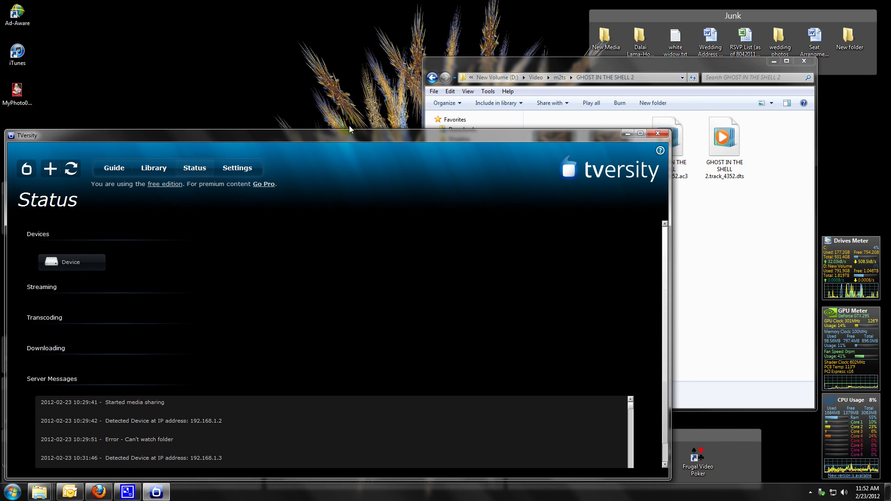
pyautogui.moveTo(366, 135); pyautogui.dragTo(434, 57)
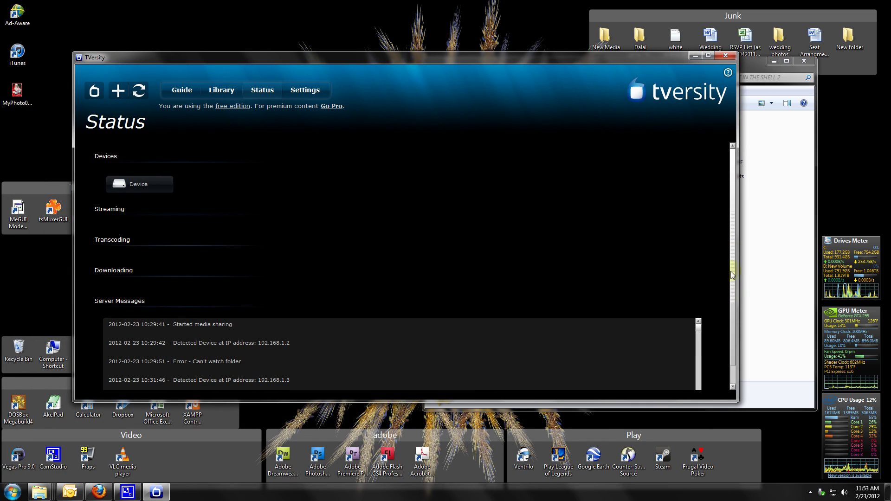
pyautogui.click(727, 58)
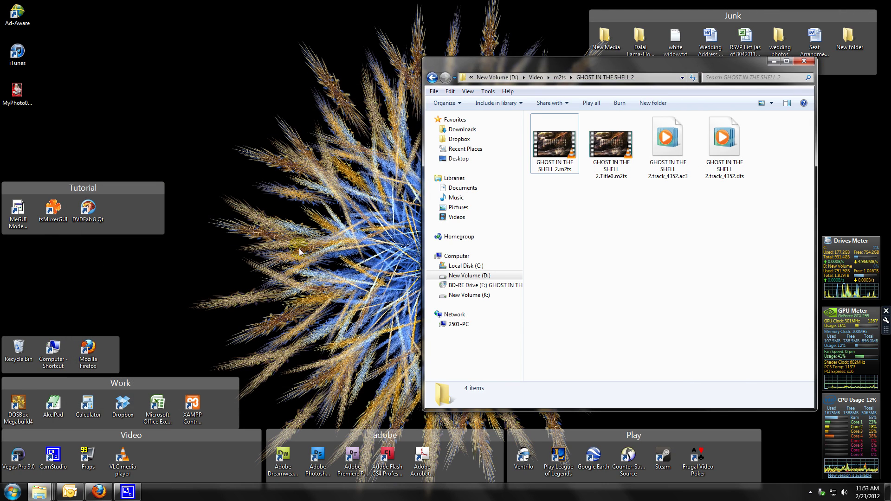